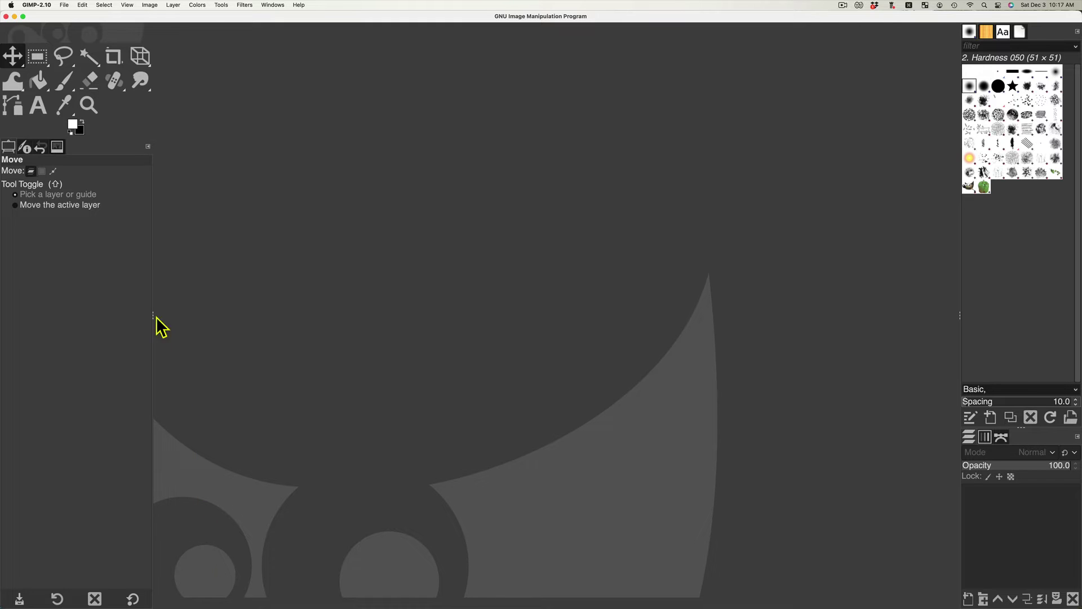
Step: Create a new image 240 px wide and 180 px high
click(65, 5)
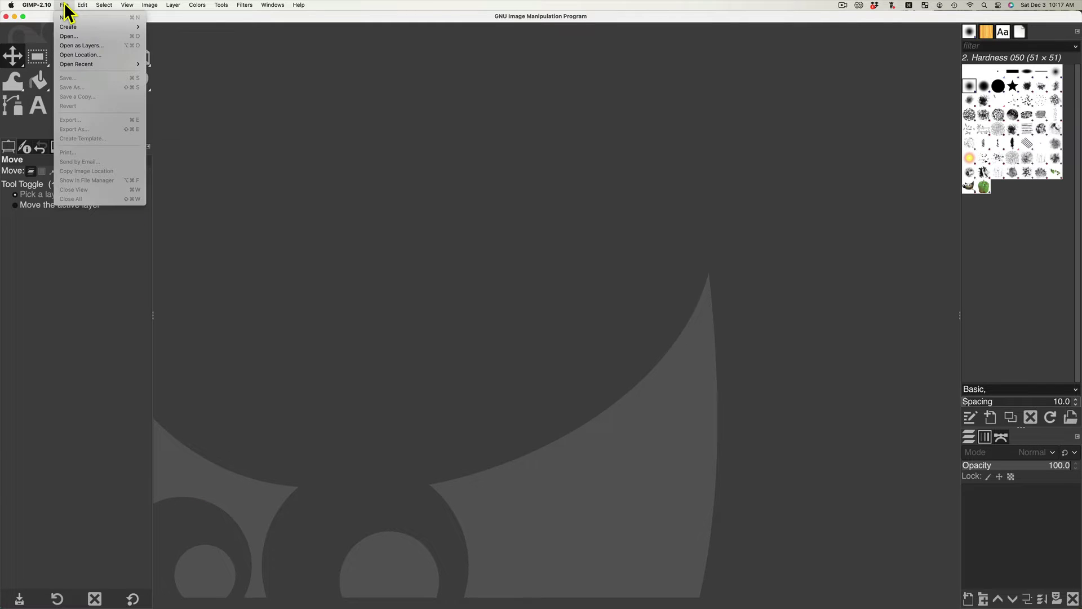
click(90, 18)
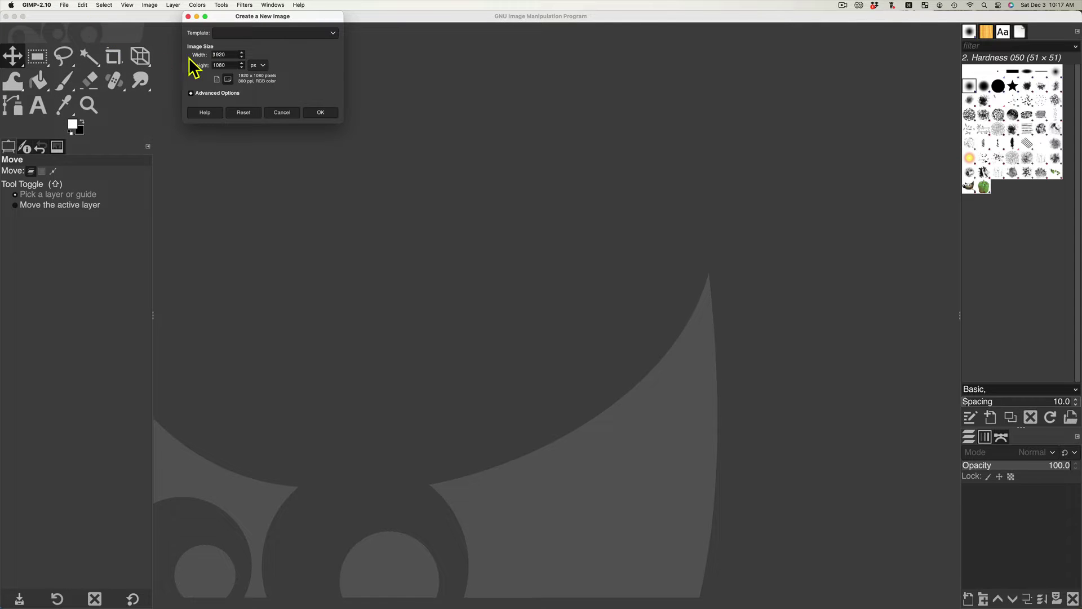
drag(225, 54, 208, 52)
text(240)
key(Tab)
text(180)
key(Tab)
click(322, 113)
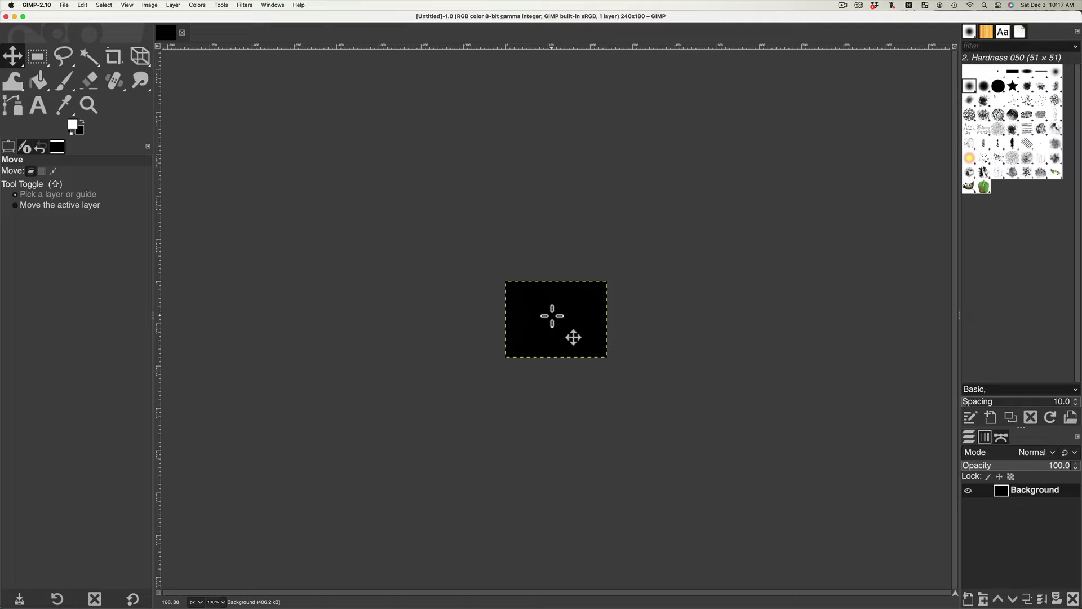
Step: Add the text "Generic" in white 48 px Sans-serif and centre it roughly on the black canvas
scroll(573, 337, up, 4)
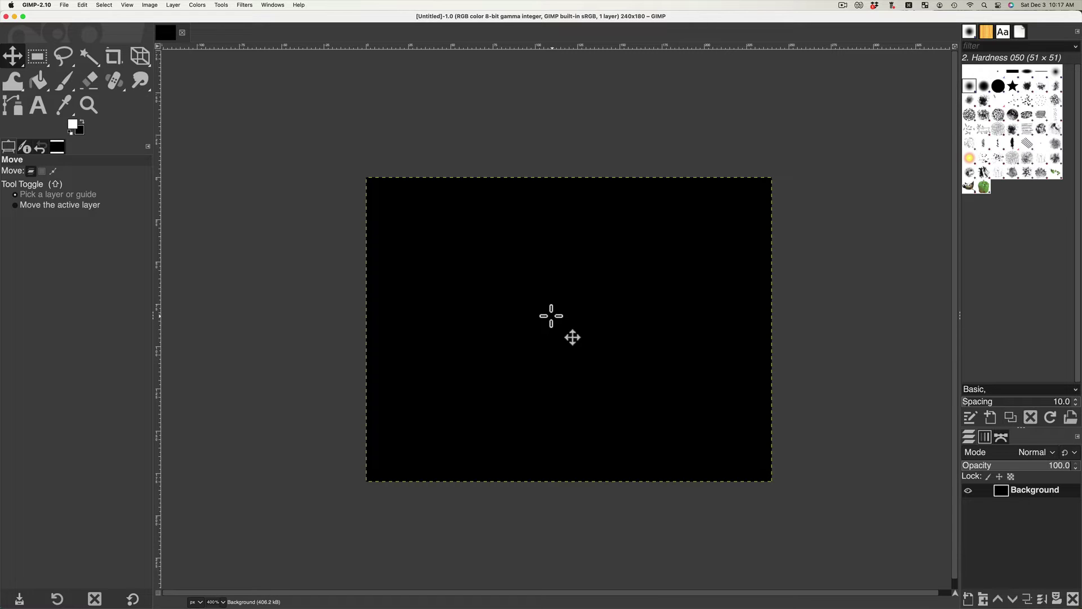
click(43, 113)
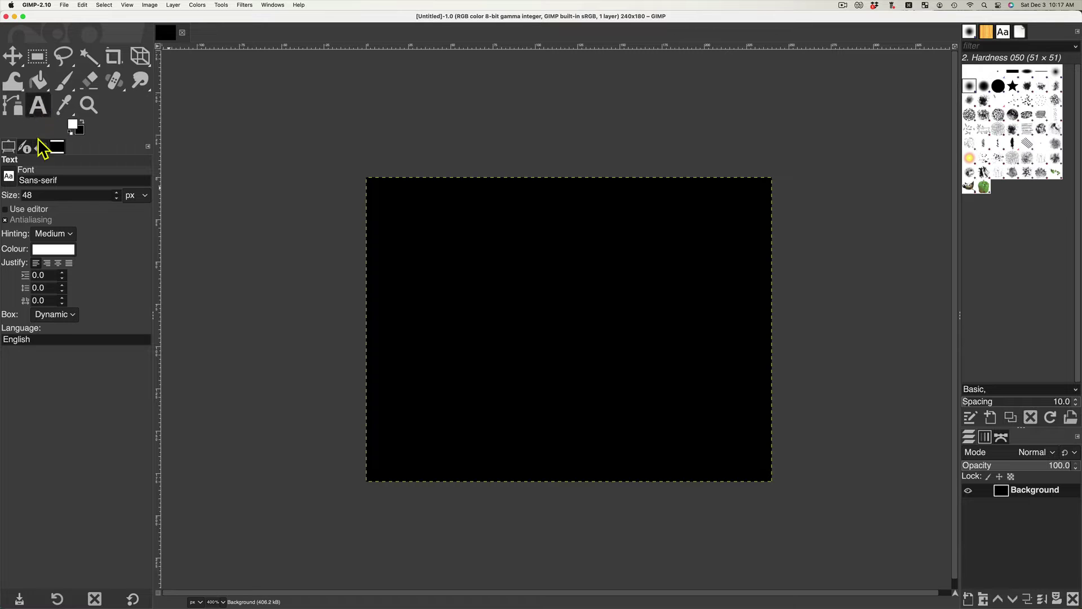
drag(33, 195, 21, 194)
key(Right)
click(403, 297)
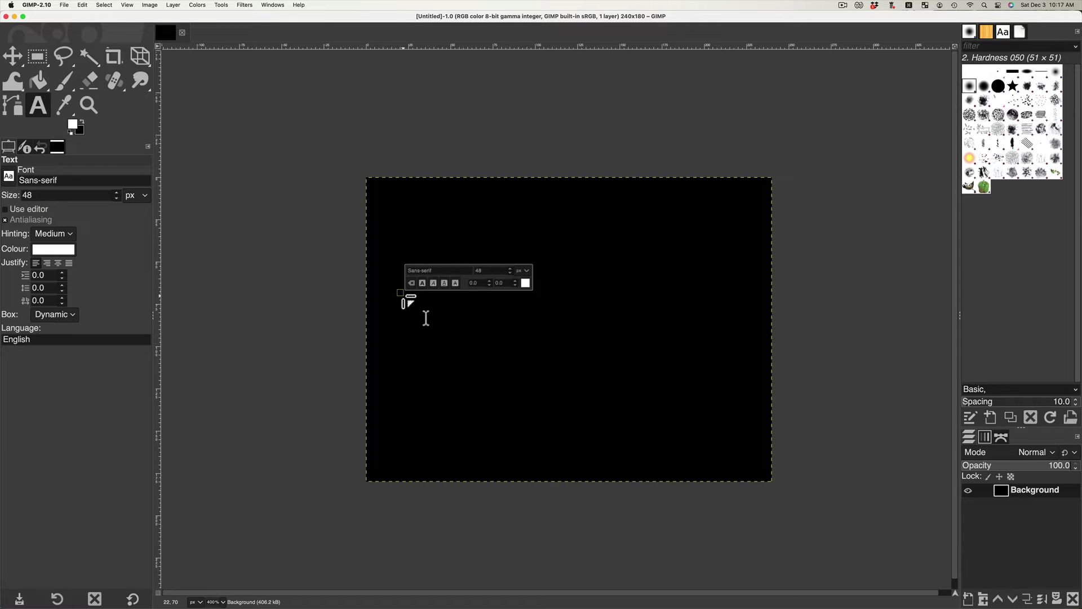
text(Gener)
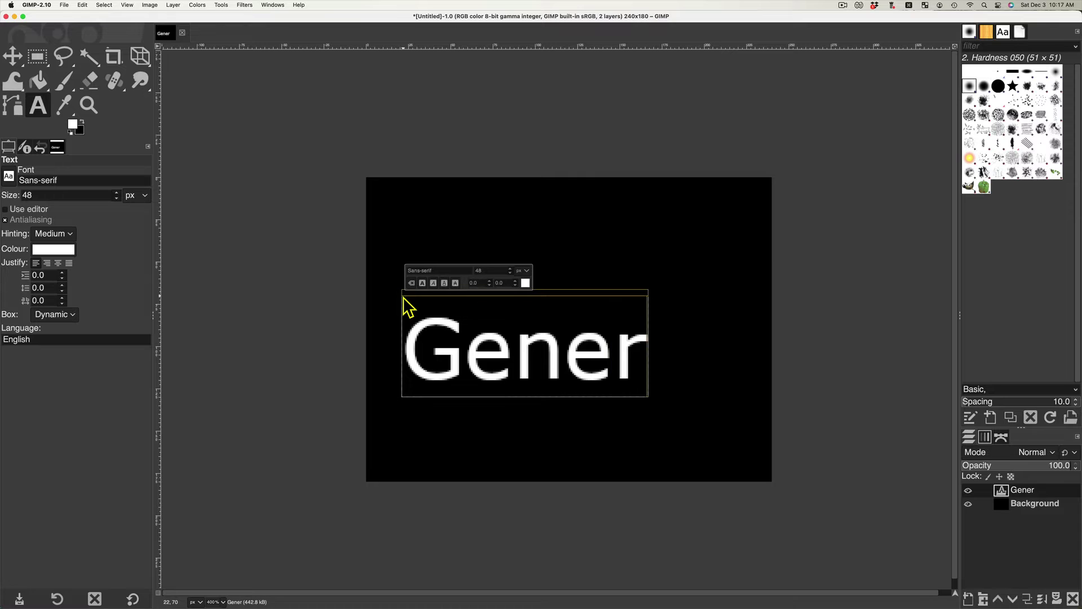
text(ic)
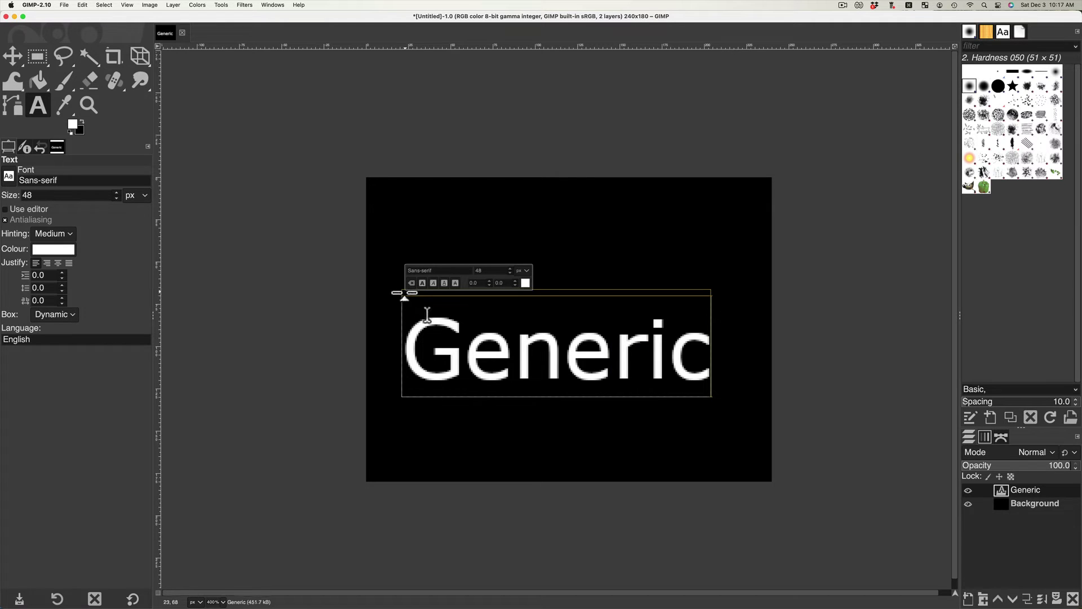
click(473, 323)
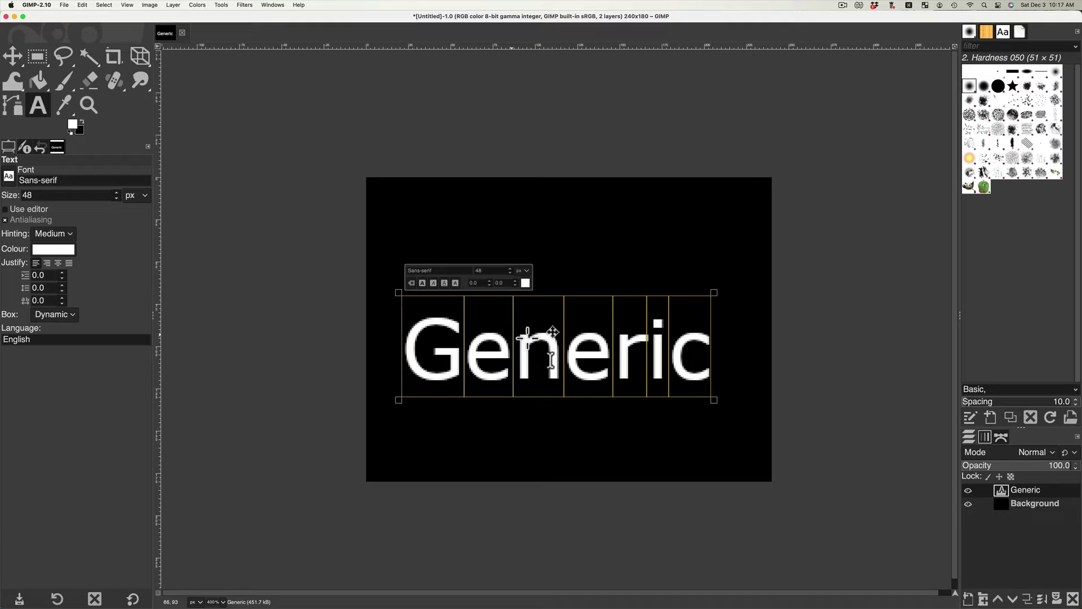
drag(556, 359, 563, 349)
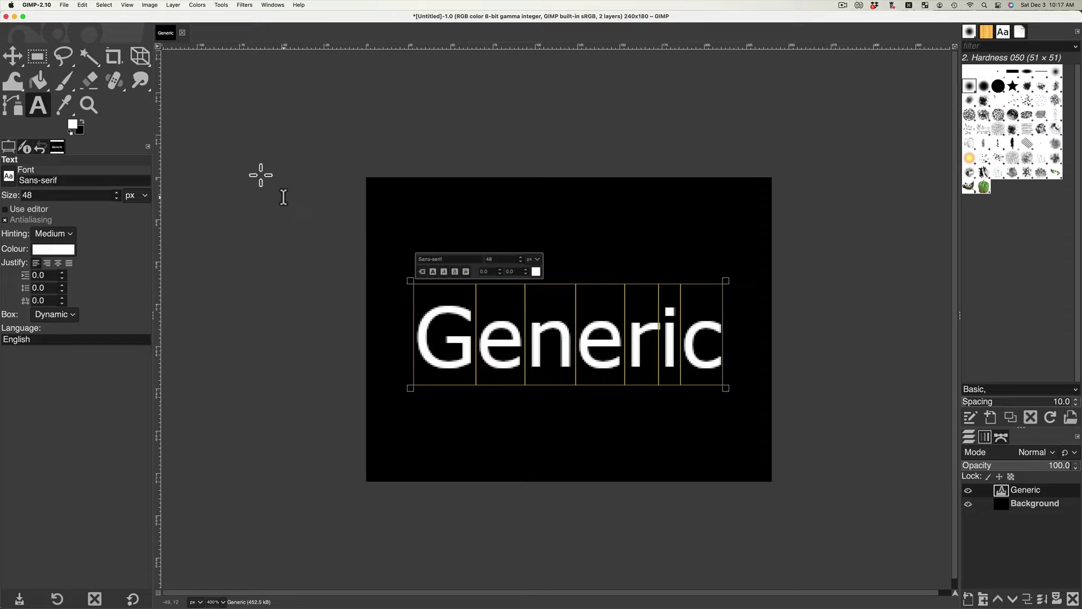
Step: Export the image to the Desktop as thumbnail.jpg, using the JPEG image file type at quality 90
click(65, 5)
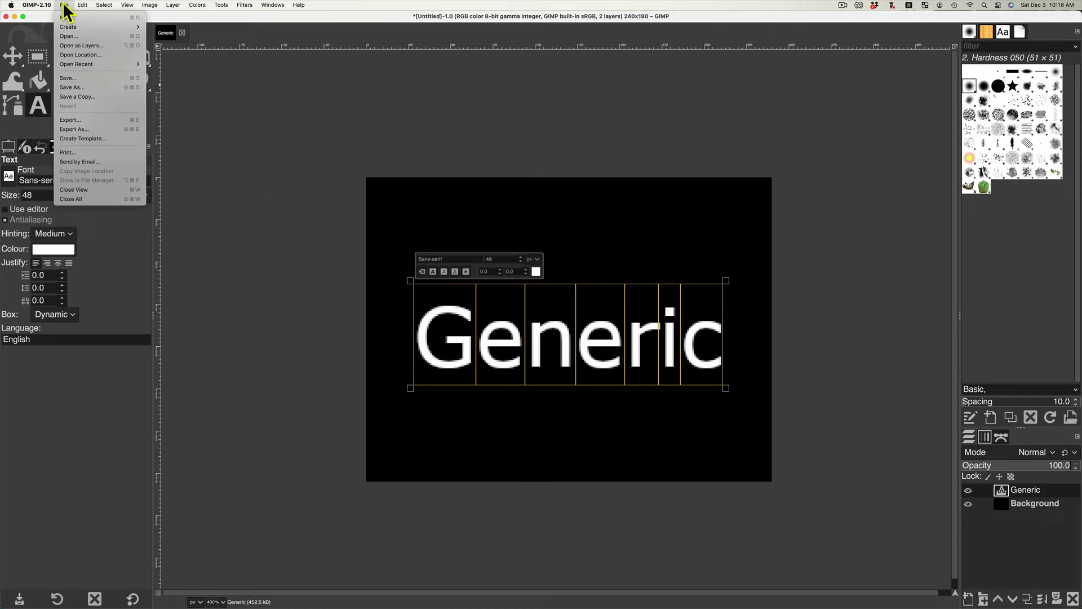
click(78, 131)
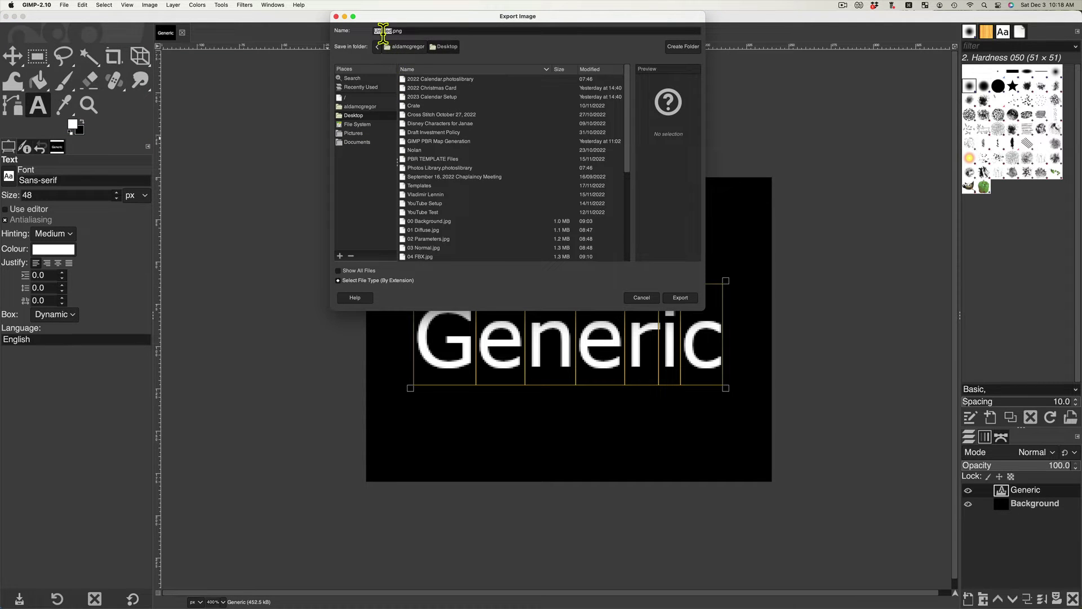
text(thumbnail)
click(401, 280)
click(403, 279)
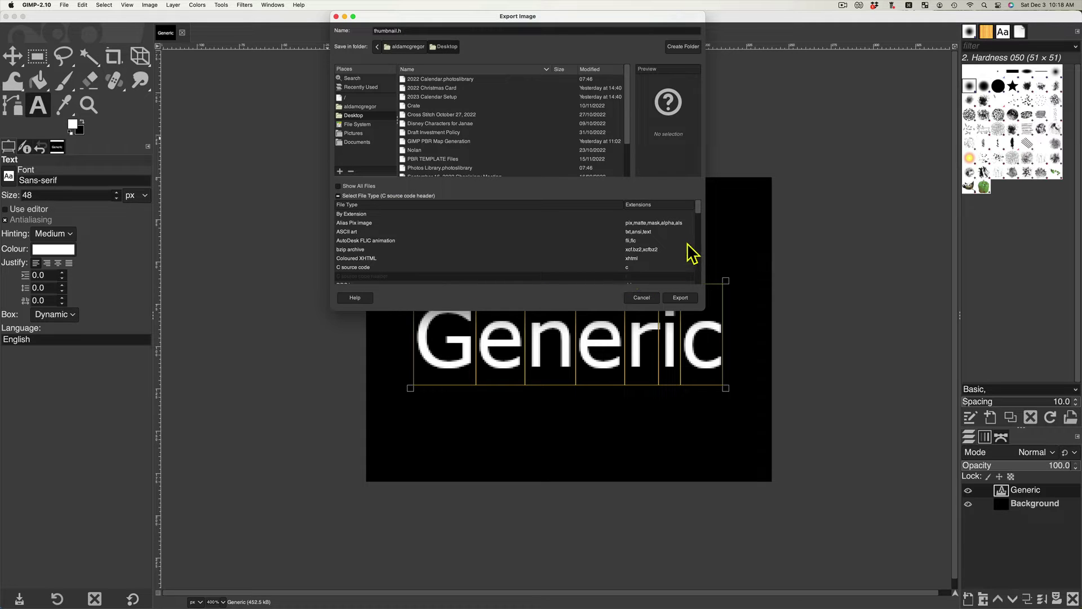
scroll(702, 213, down, 1)
scroll(701, 214, down, 2)
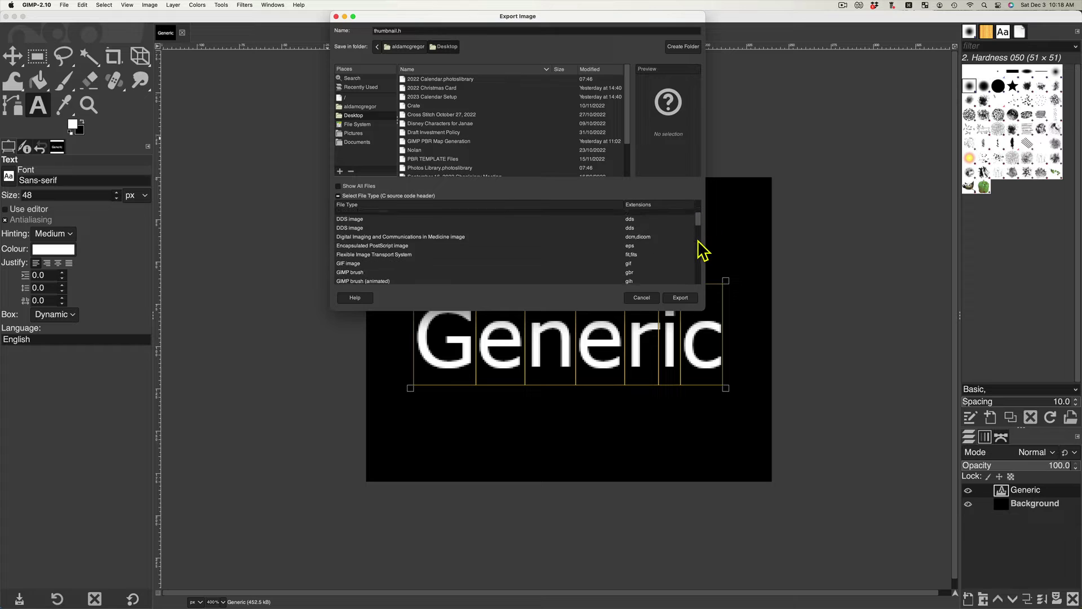
scroll(703, 250, down, 3)
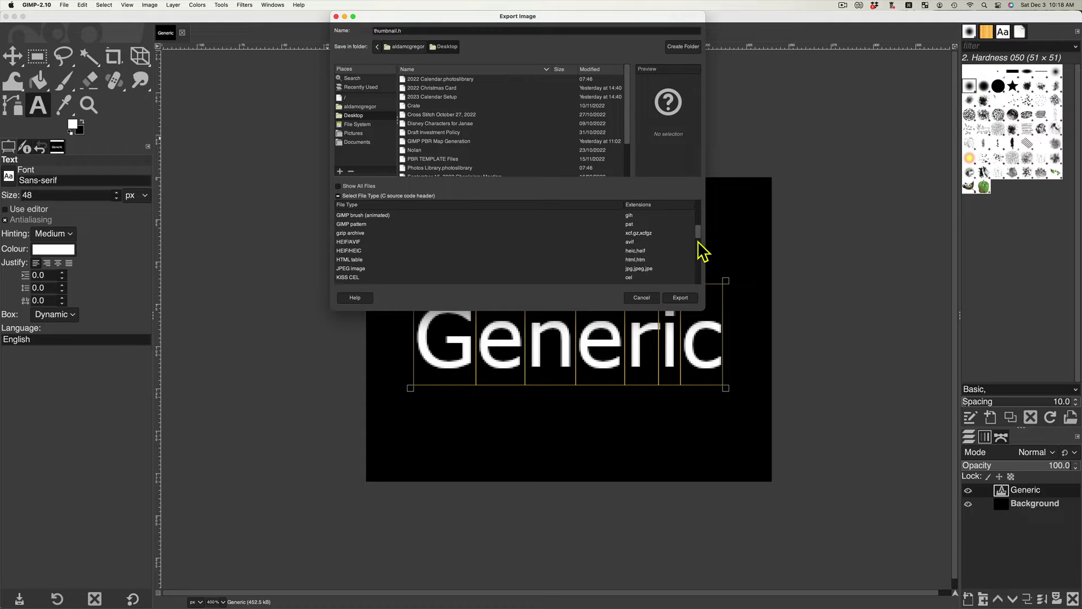
scroll(701, 248, down, 2)
click(633, 242)
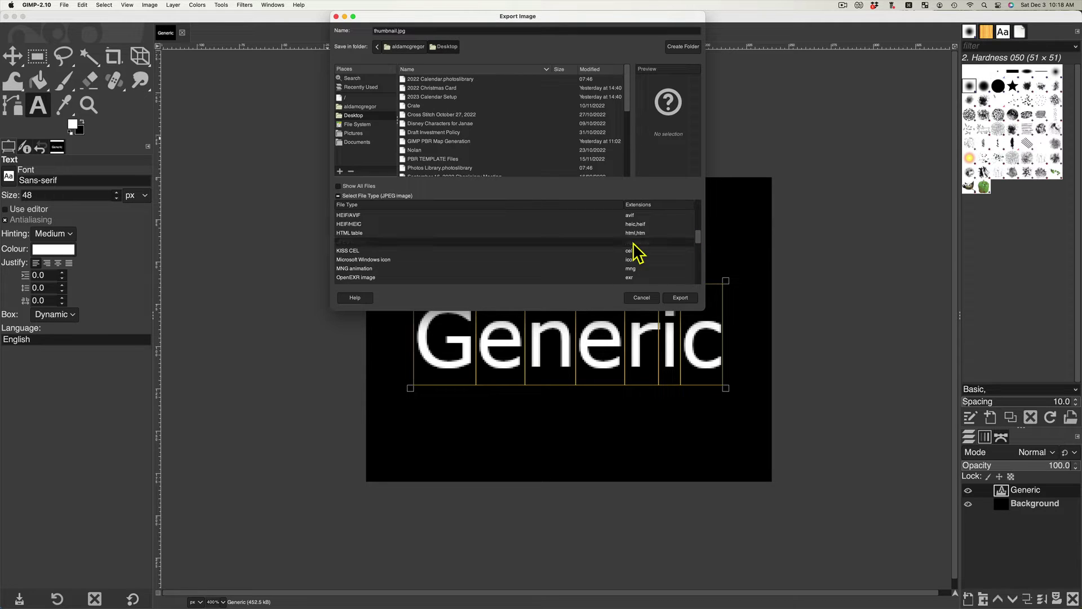
click(681, 298)
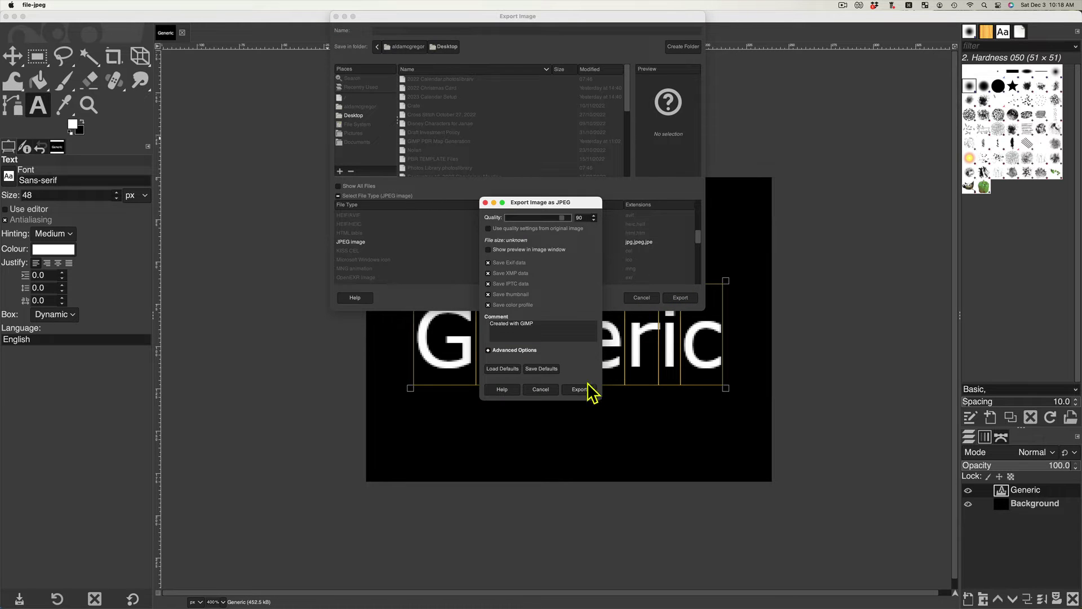
click(580, 391)
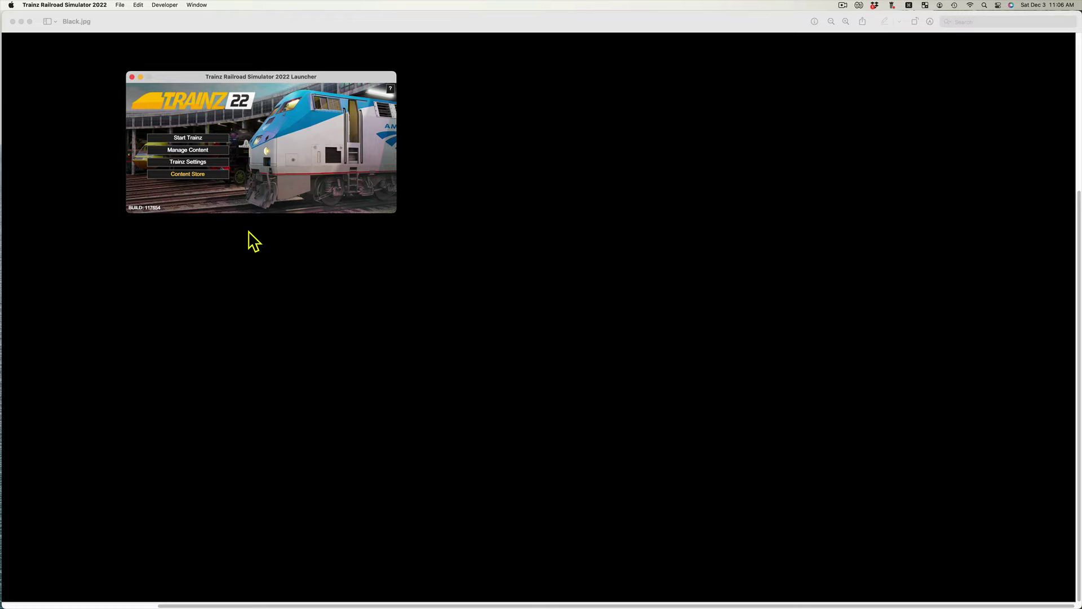
Step: Switch to the Trainz 22 launcher, open the Content Manager and filter its list to Today
click(190, 150)
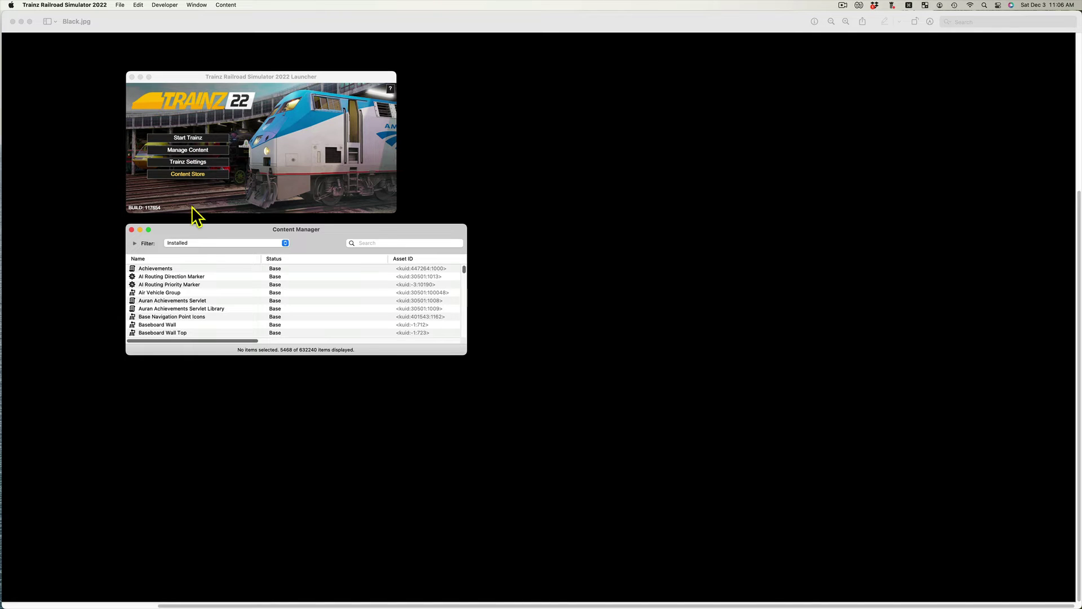
click(187, 243)
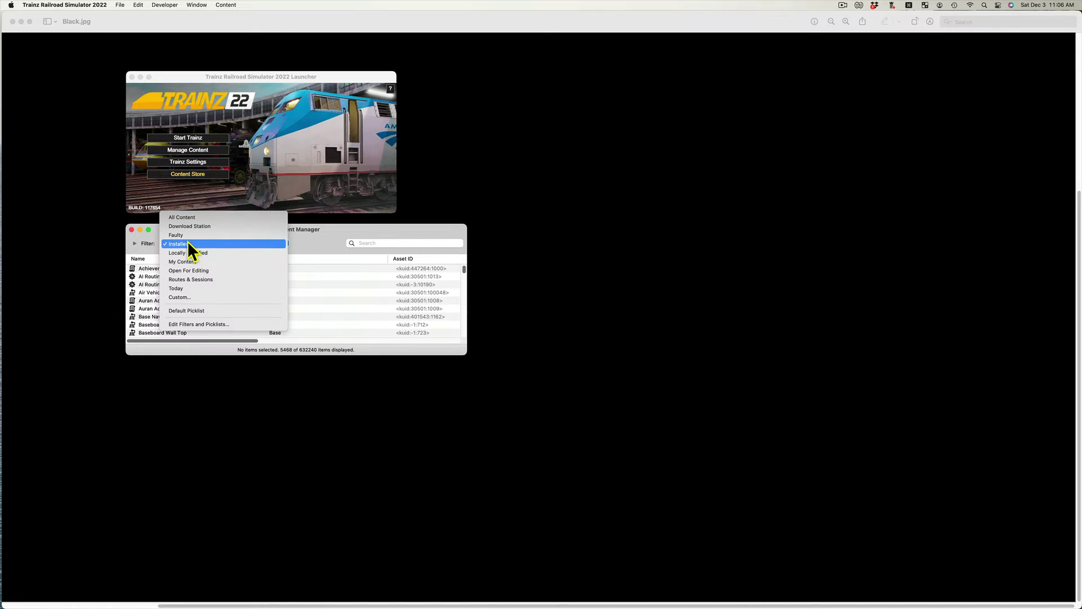
click(231, 288)
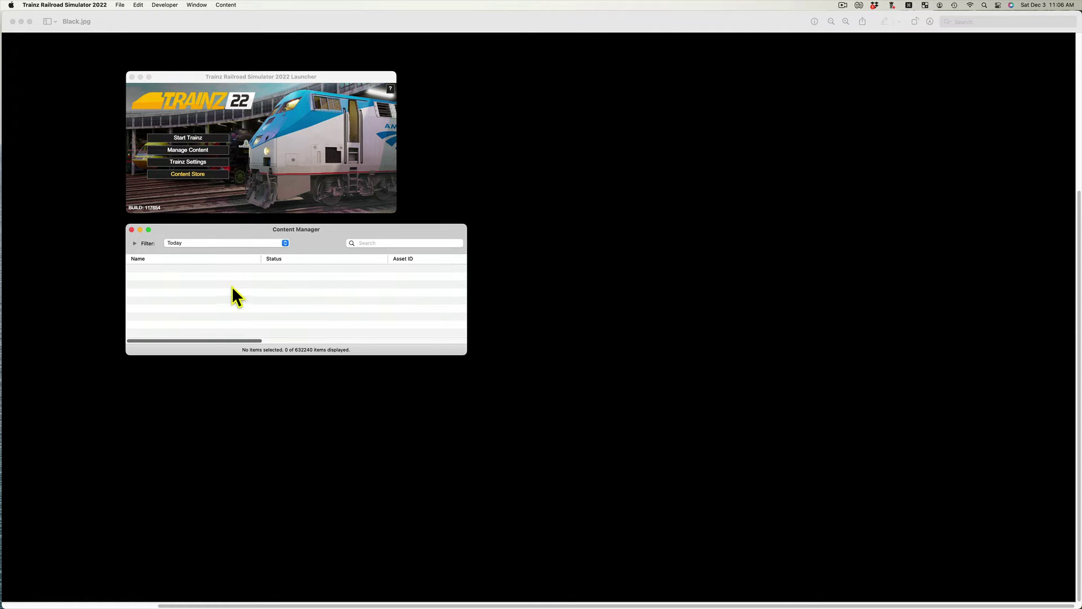
Step: Create a new content asset and close the task report
click(172, 6)
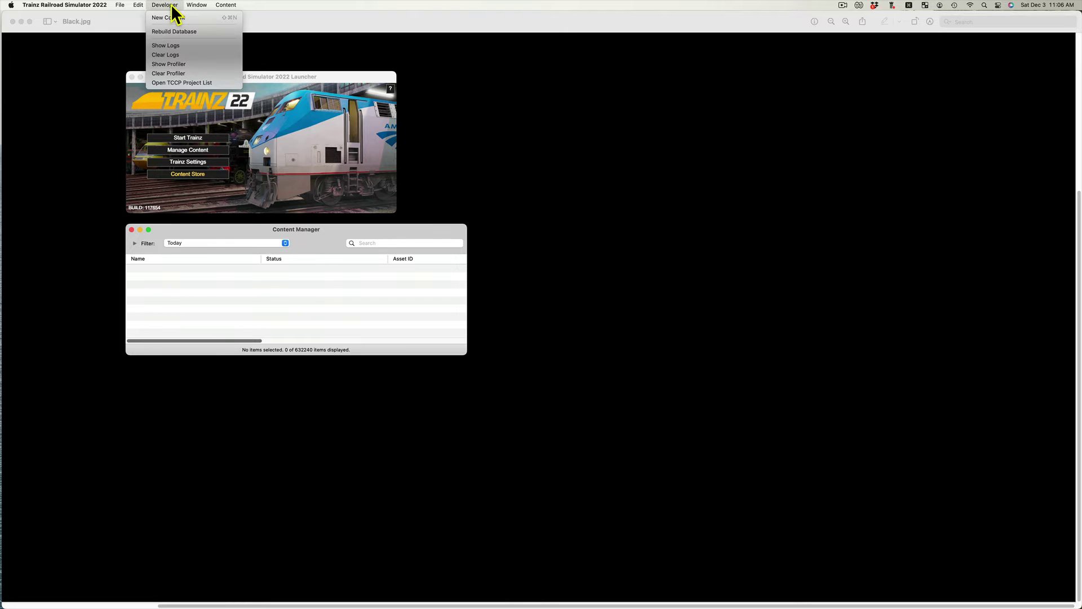
click(200, 17)
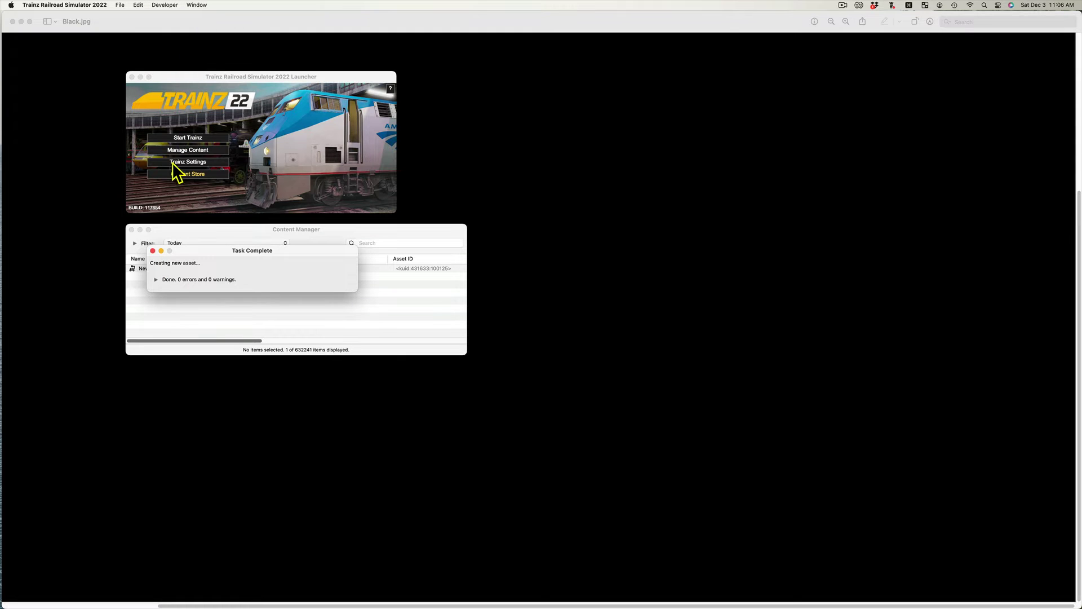
click(153, 250)
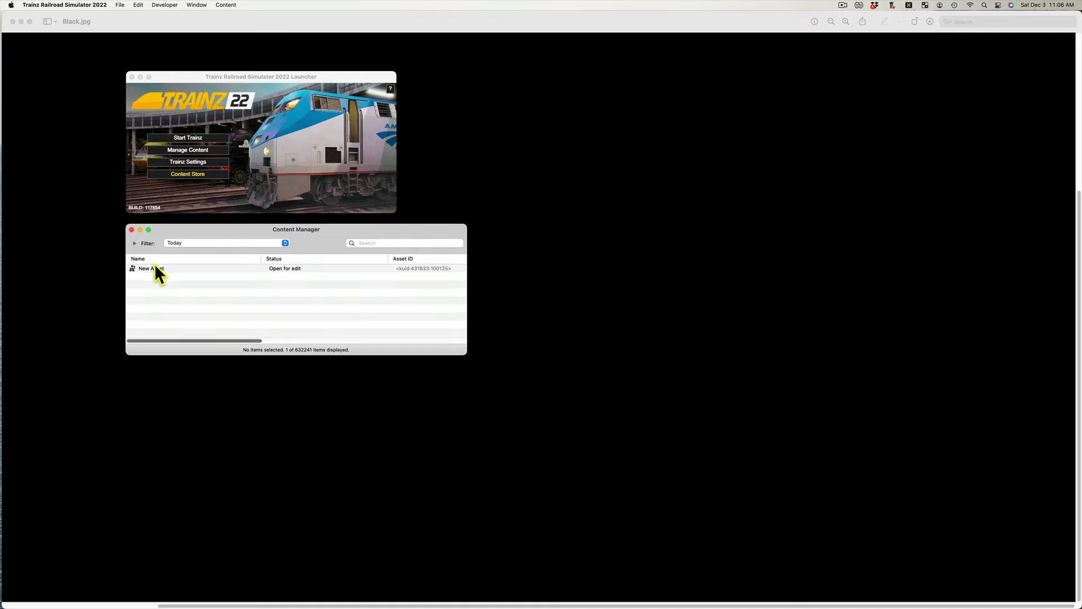
Step: Reveal the New Asset entry's folder in Finder and make the folder window taller
click(159, 269)
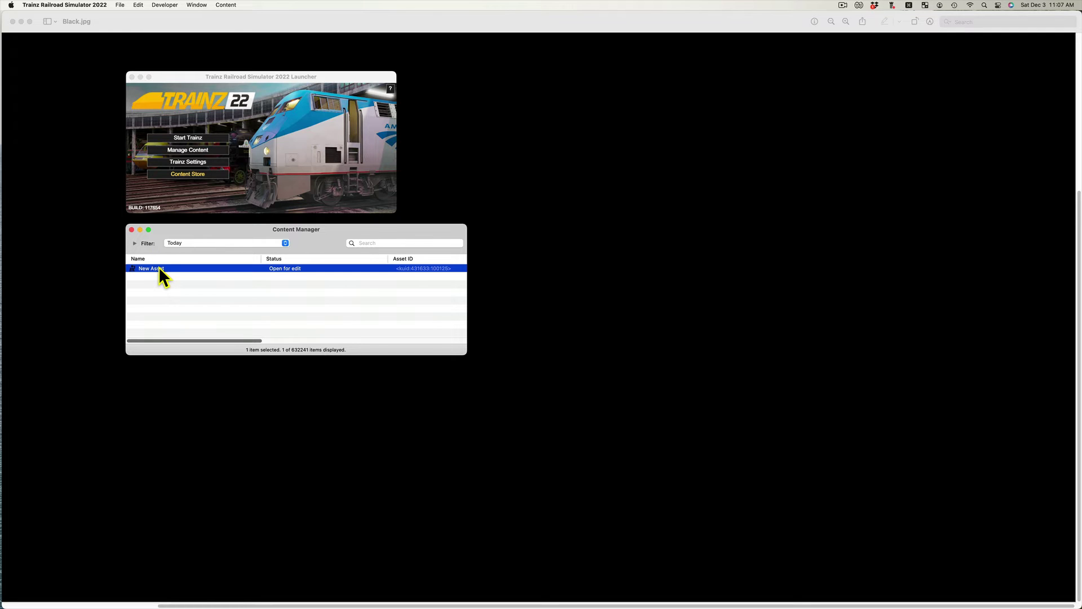
right_click(159, 269)
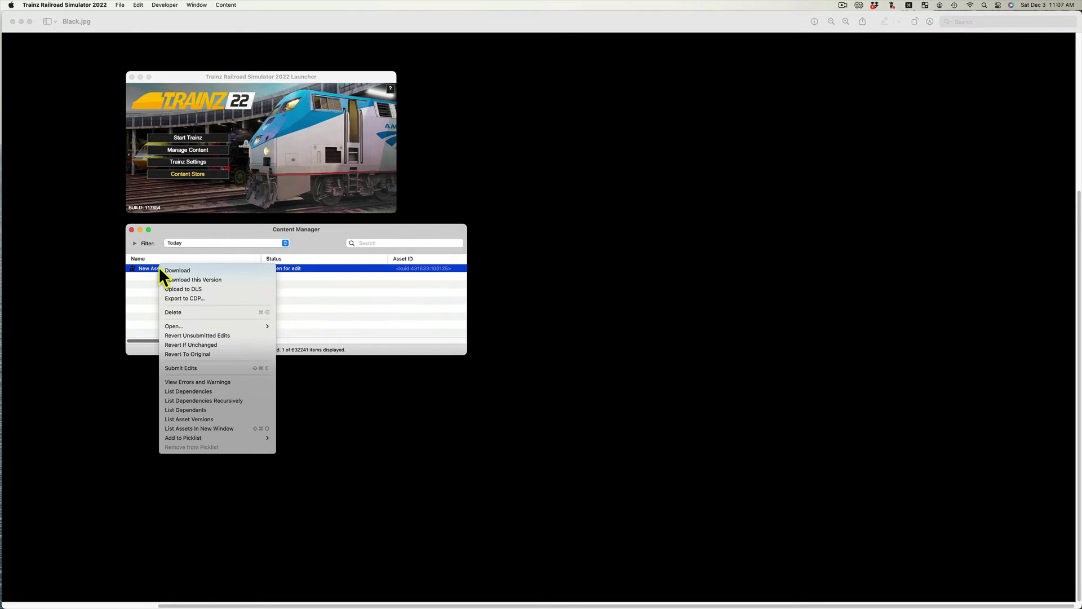
mouse_move(180, 327)
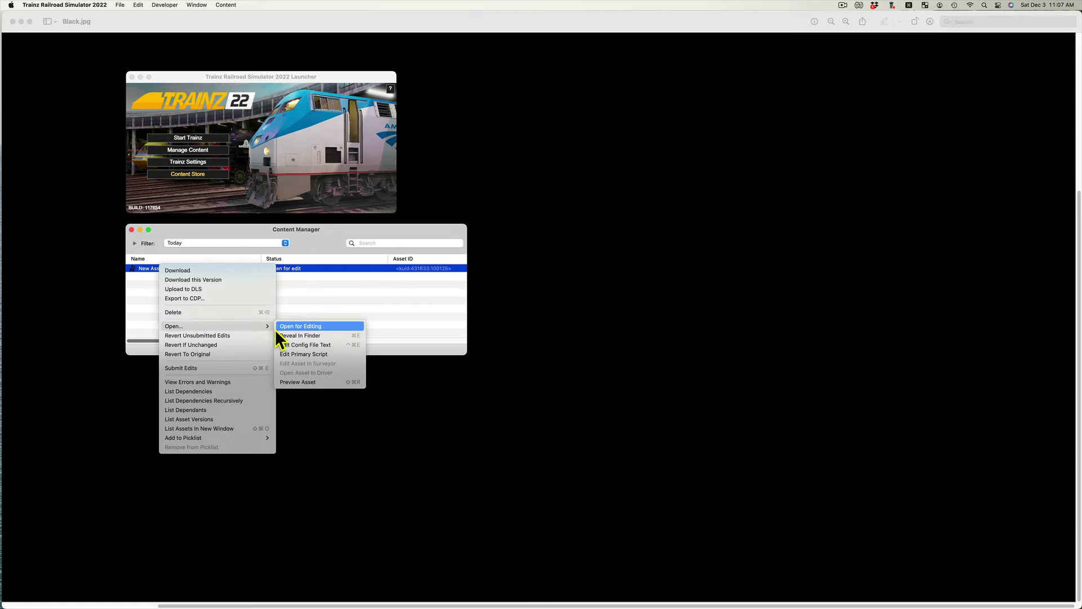
click(334, 334)
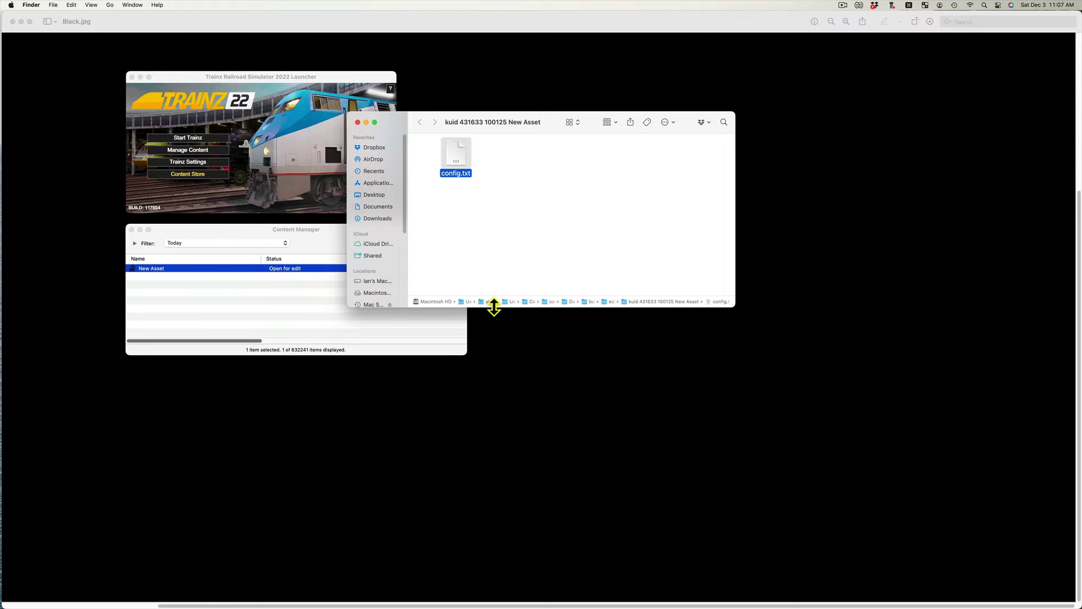
drag(493, 307, 490, 352)
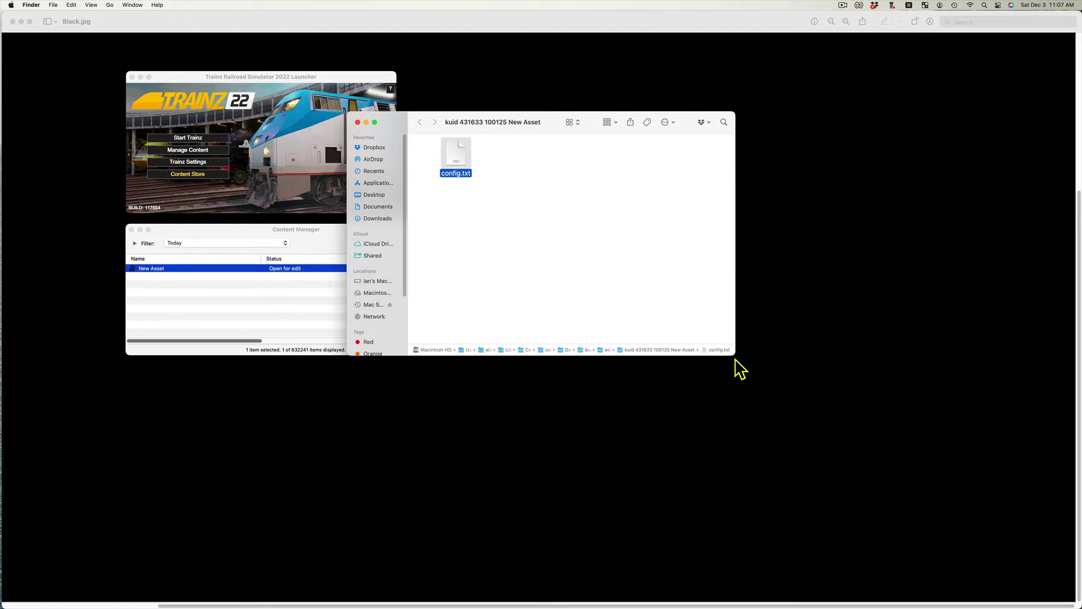
Step: Copy diffuse.png, parameters.png, normal.png, Crate09.fbx and thumbnail.jpg from the Desktop's Final folder into the New Asset folder and close the Final window
key(super+n)
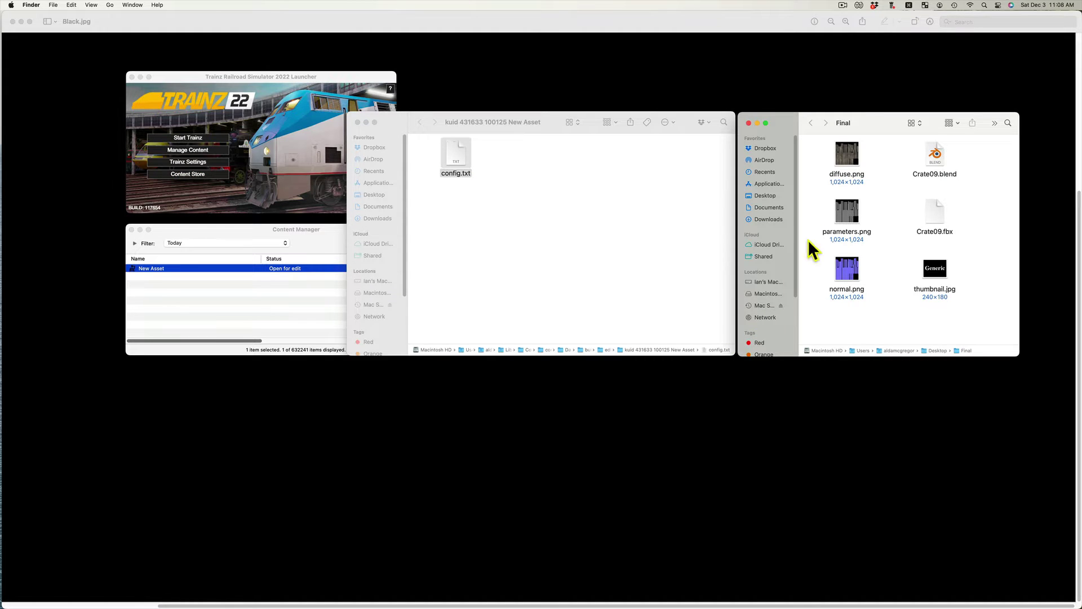
drag(826, 145, 865, 303)
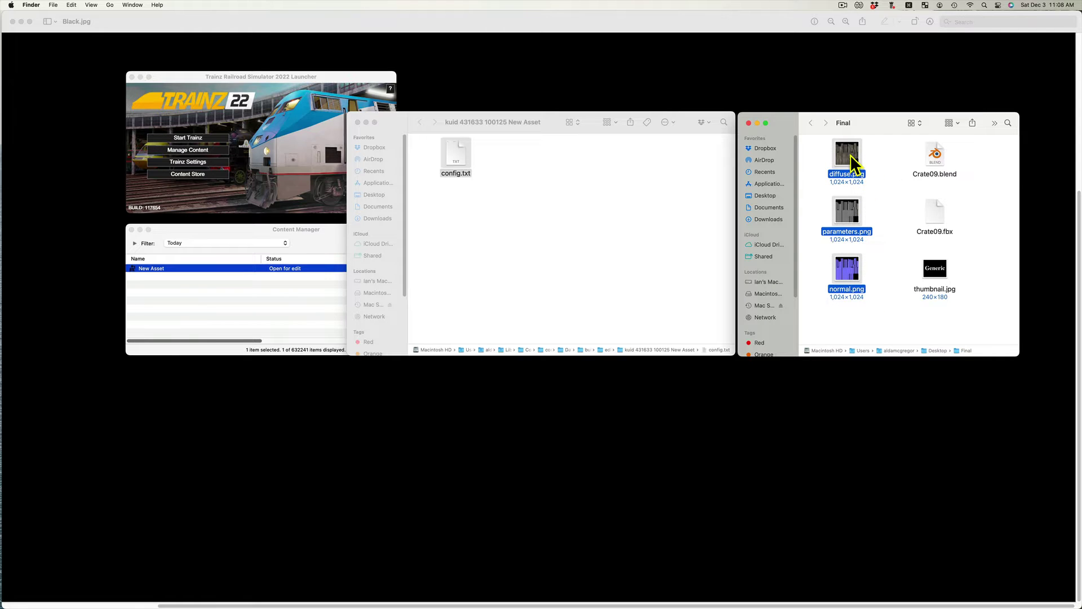
drag(850, 154, 516, 158)
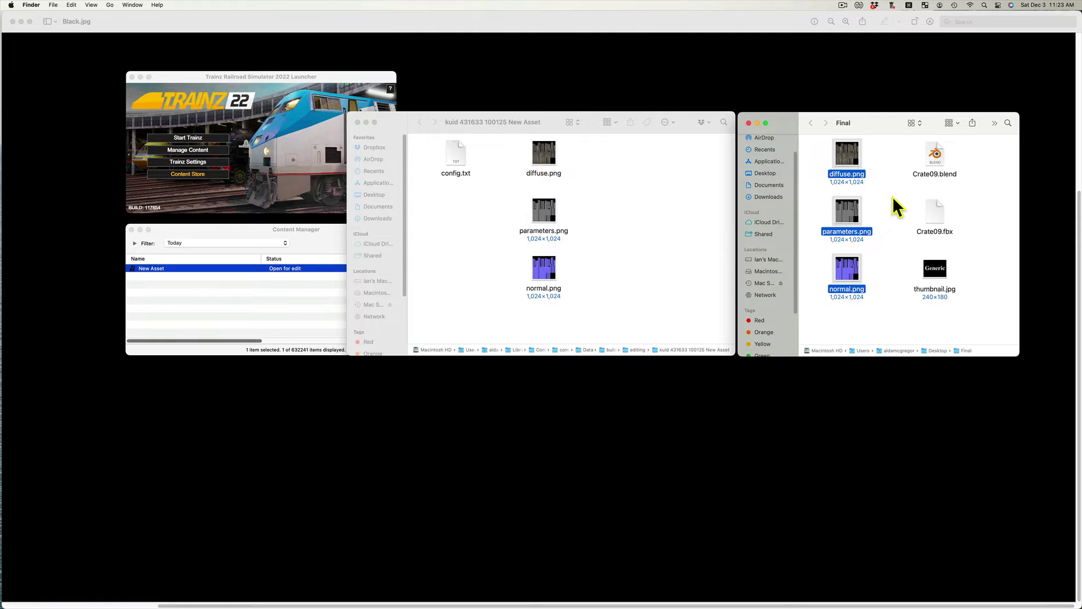
drag(895, 194, 976, 313)
drag(939, 231, 634, 206)
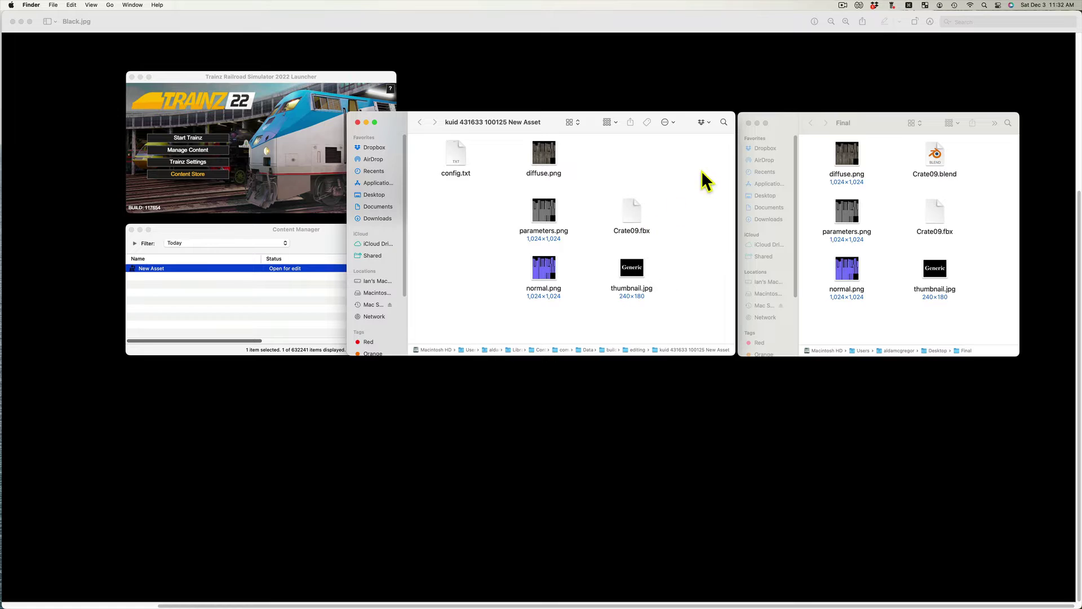
click(751, 129)
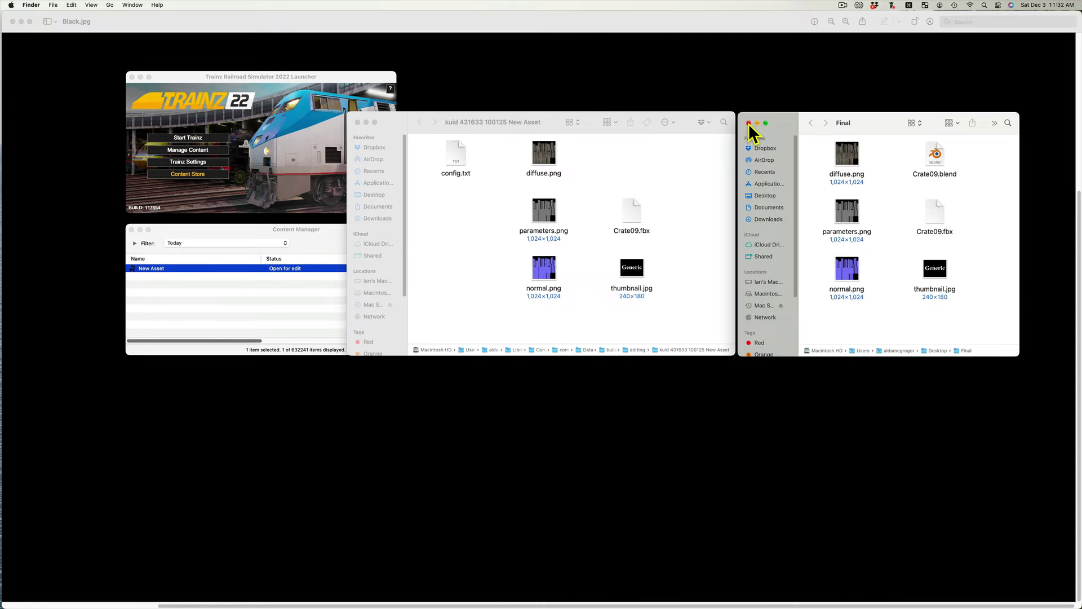
click(748, 123)
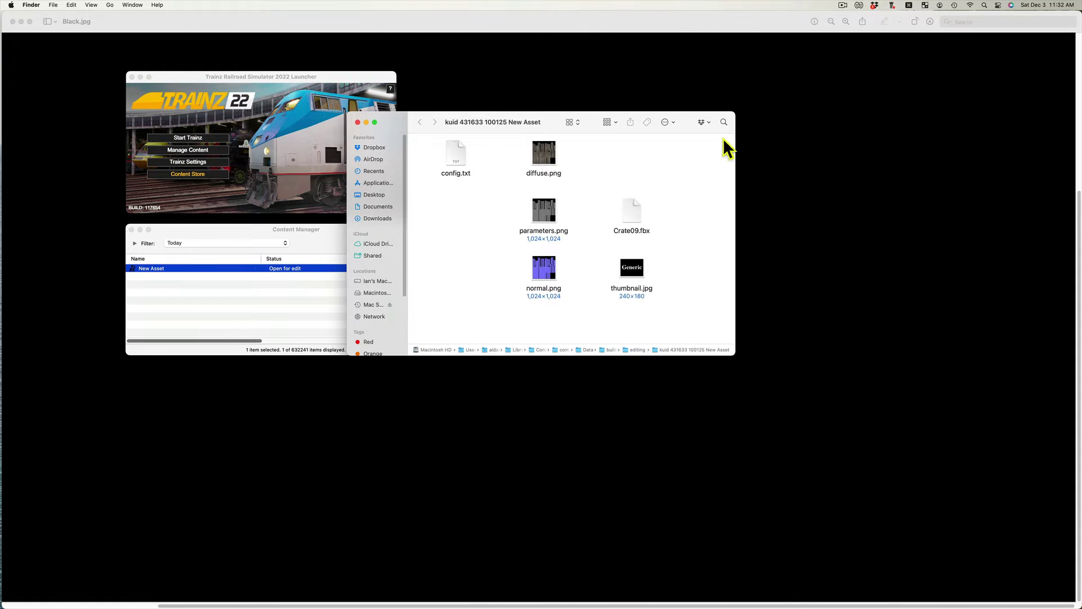
Step: Open the New Asset folder's config.txt in an enlarged TextEdit window and set its kind value to "scenery"
double_click(459, 164)
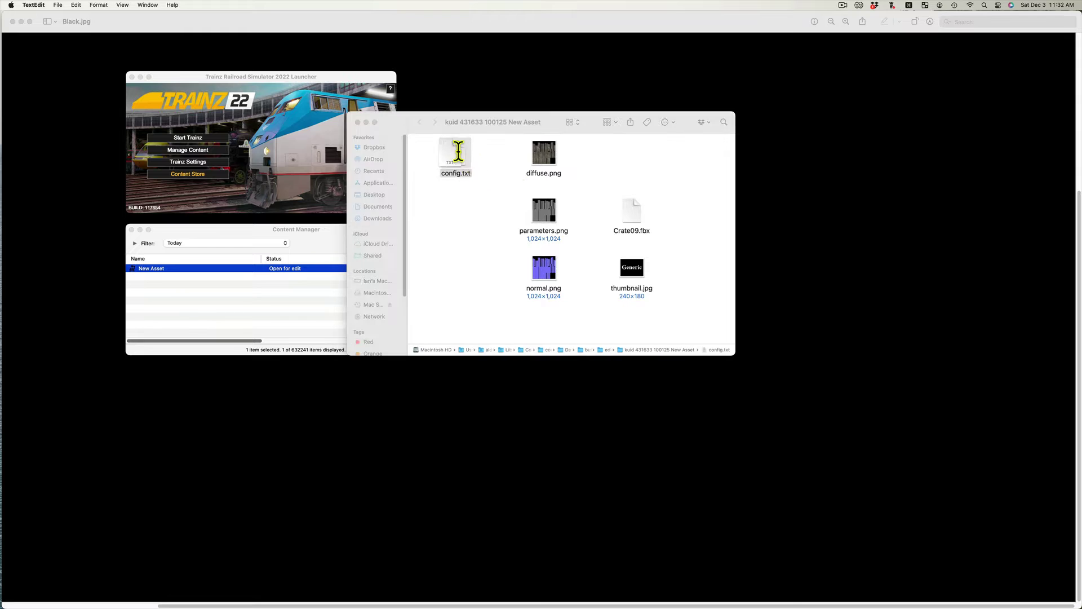
key(super+plus)
key(super+plus)
key(super+plus)
key(super+plus)
key(super+plus)
key(super+plus)
key(super+plus)
key(super+plus)
key(super+plus)
drag(423, 224, 733, 487)
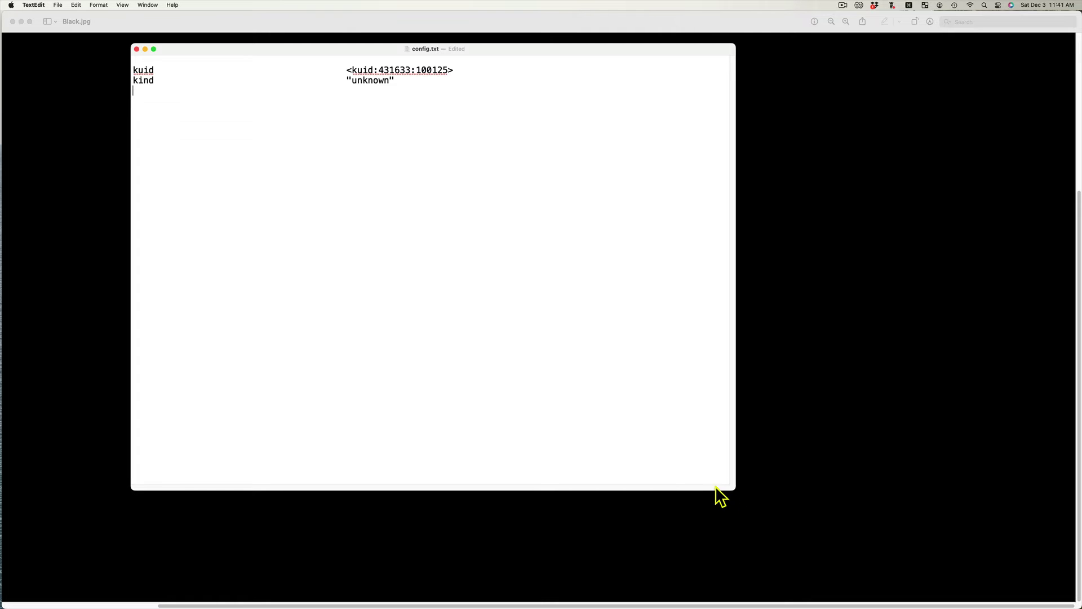
double_click(370, 82)
text(scenery)
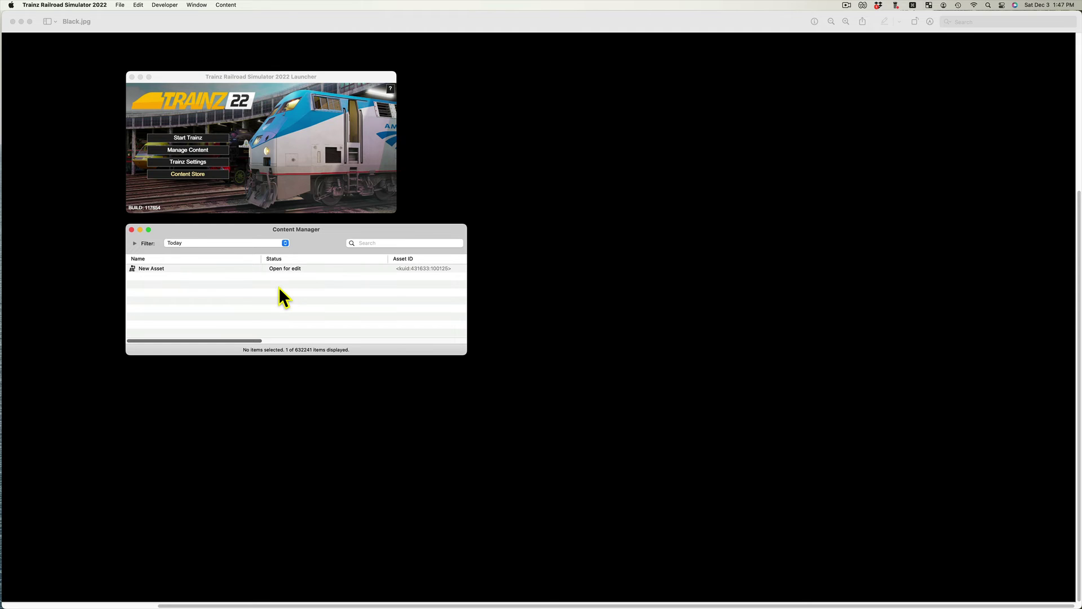
Step: Submit the edits of the New Asset entry in the Content Manager
click(271, 269)
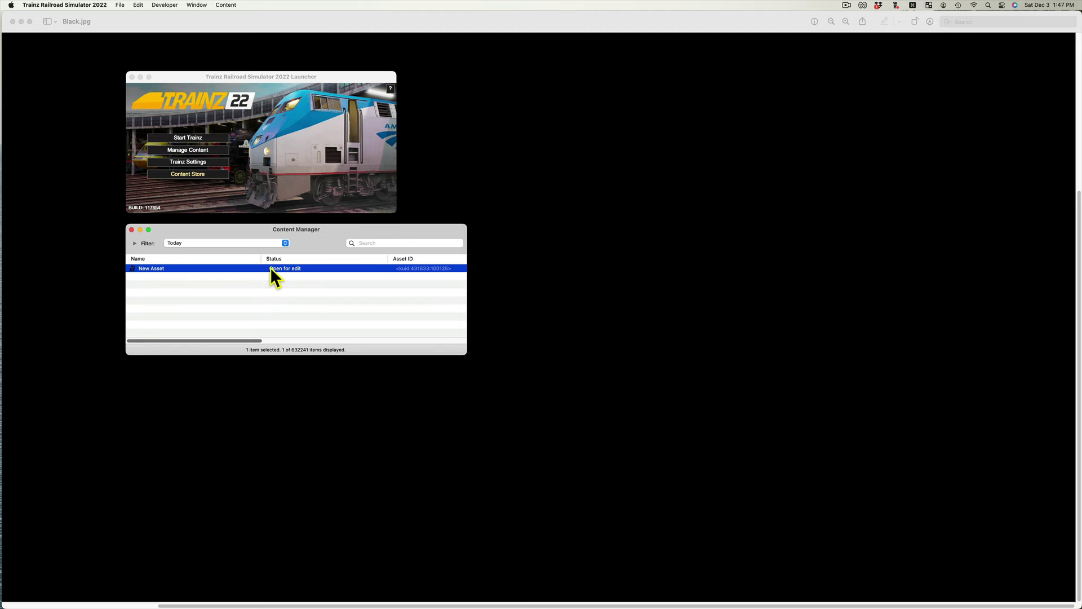
right_click(271, 269)
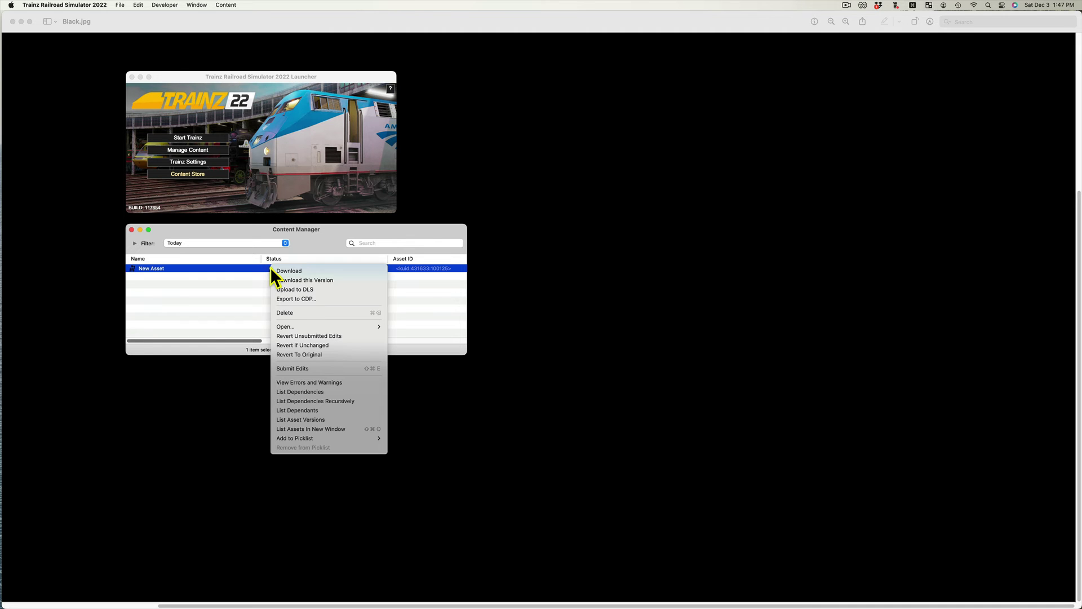
click(307, 369)
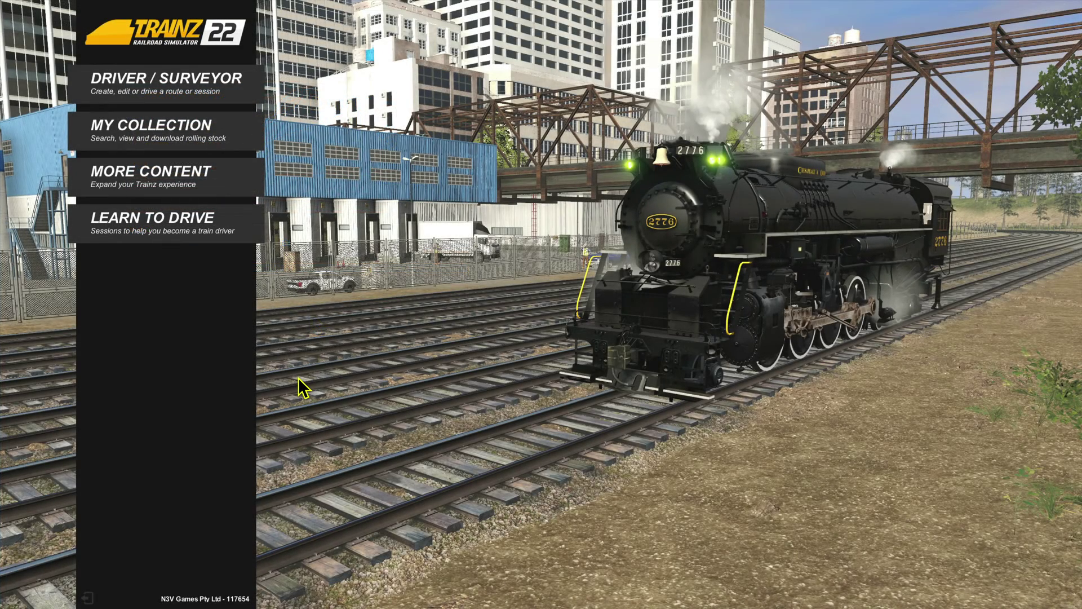
Step: Enter Driver / Surveyor in Trainz 22 and create a new route with the default name, region, scale and metric units
click(218, 98)
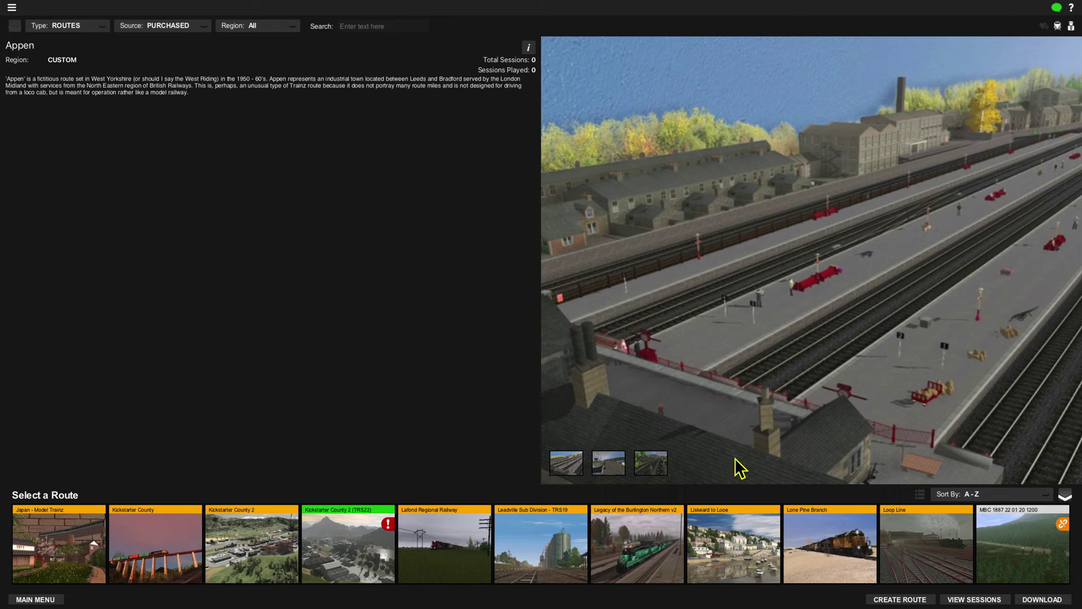
click(891, 601)
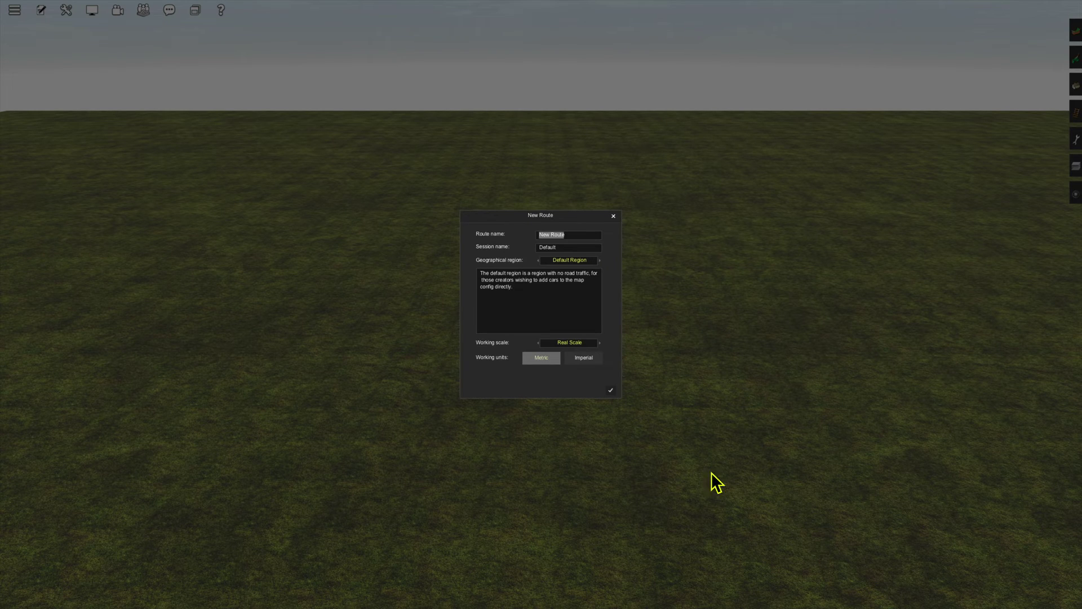
click(610, 390)
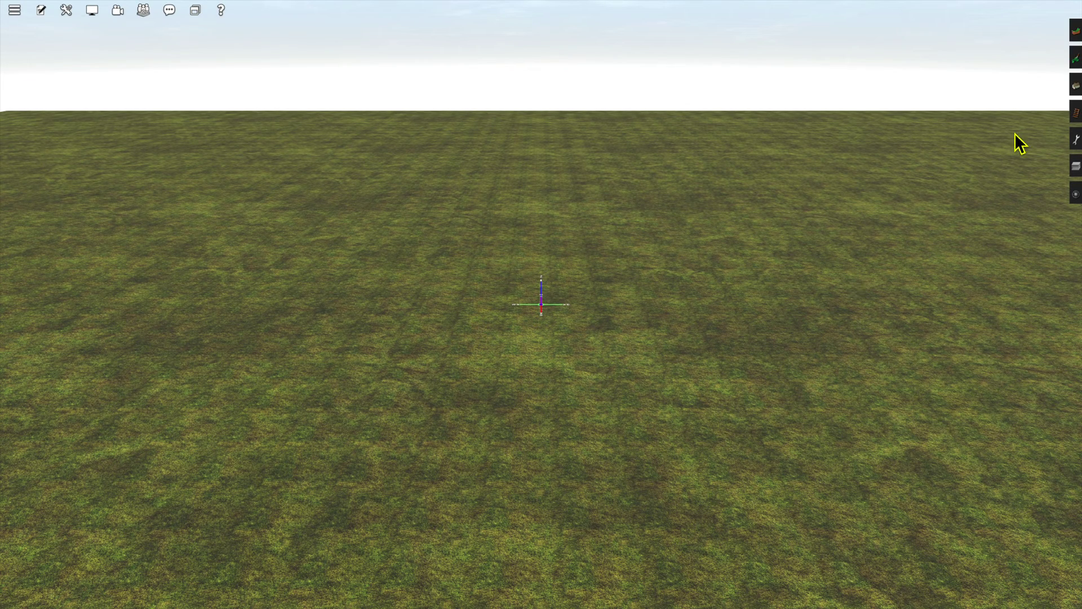
Step: Choose the Shipping Crate object and place it on the empty terrain close to the axis cursor
mouse_move(1074, 89)
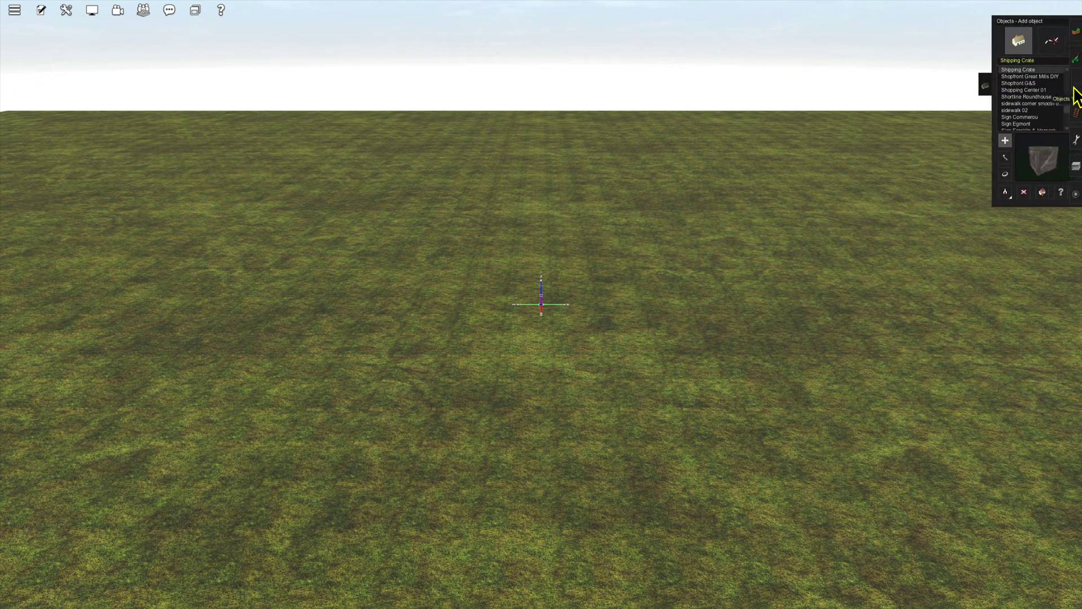
click(1023, 71)
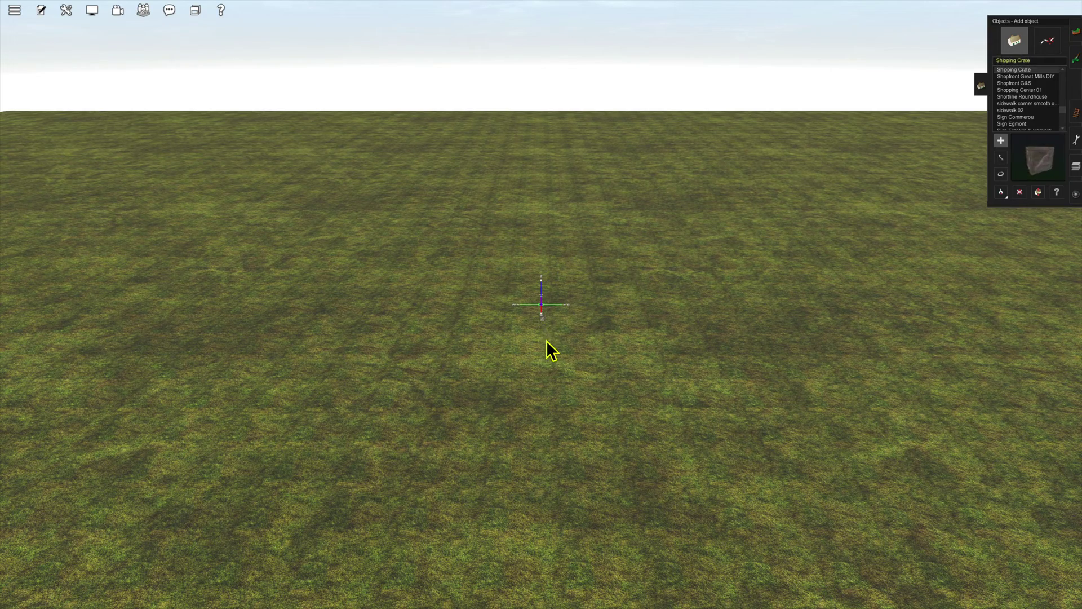
Step: Rotate the placed crate on the ground so that its side marked "Fragile" faces the camera
scroll(547, 348, up, 3)
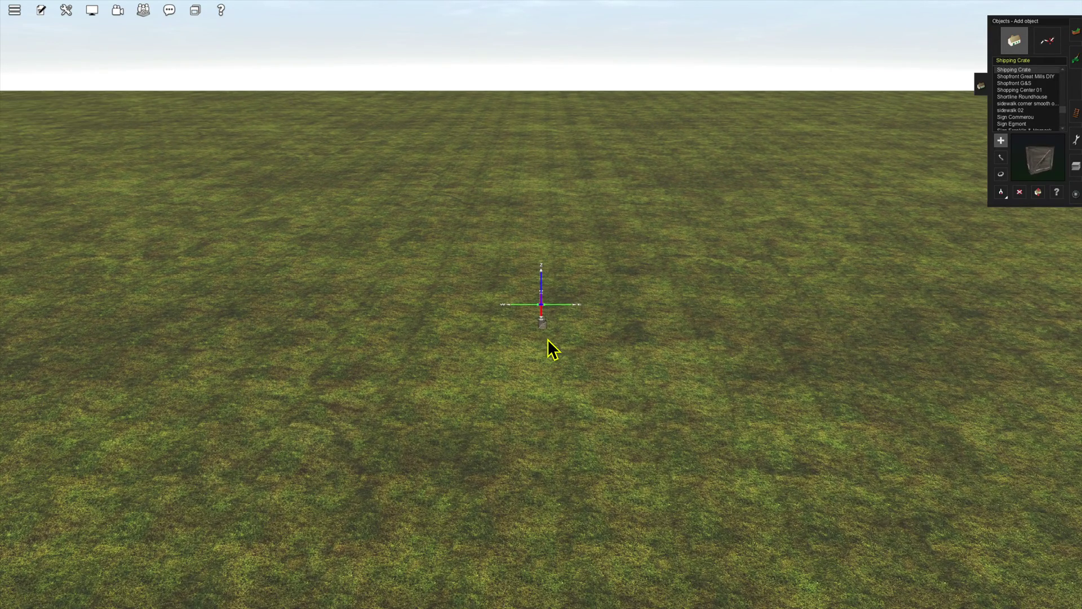
scroll(548, 340, up, 4)
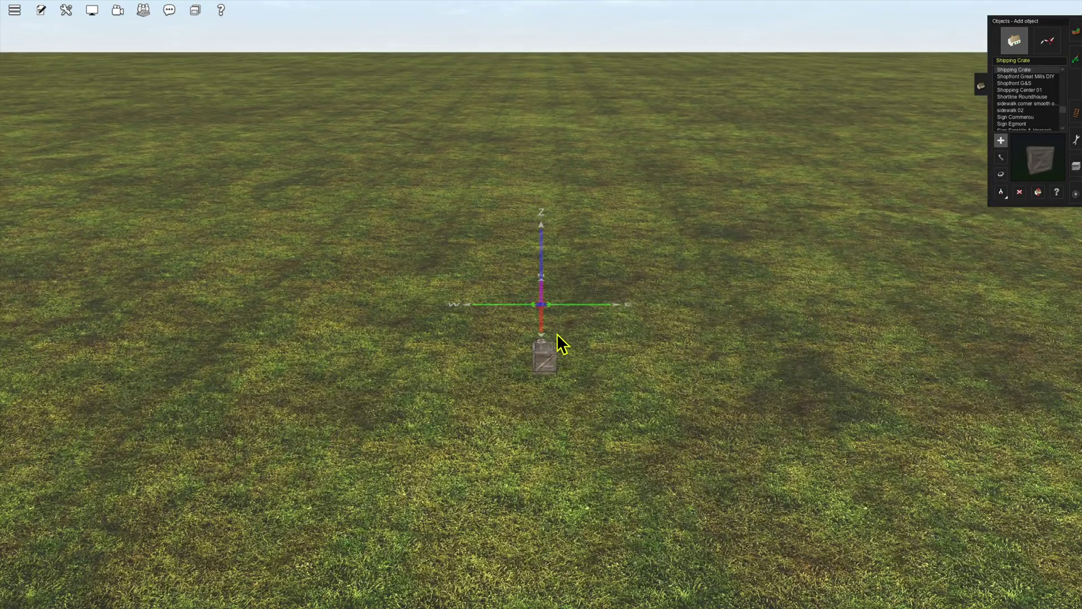
scroll(558, 334, up, 4)
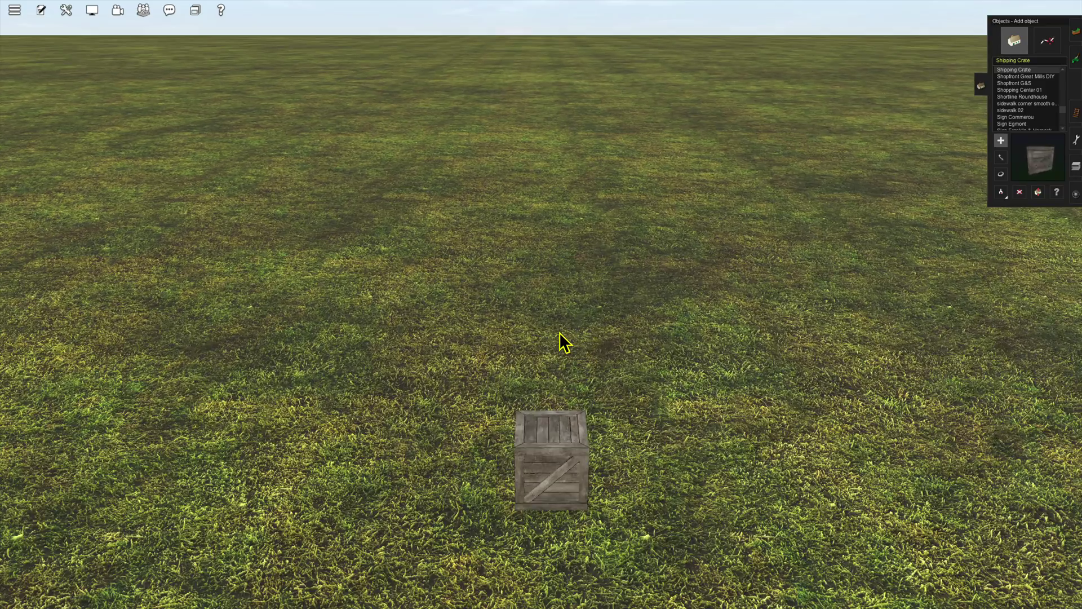
key(Down)
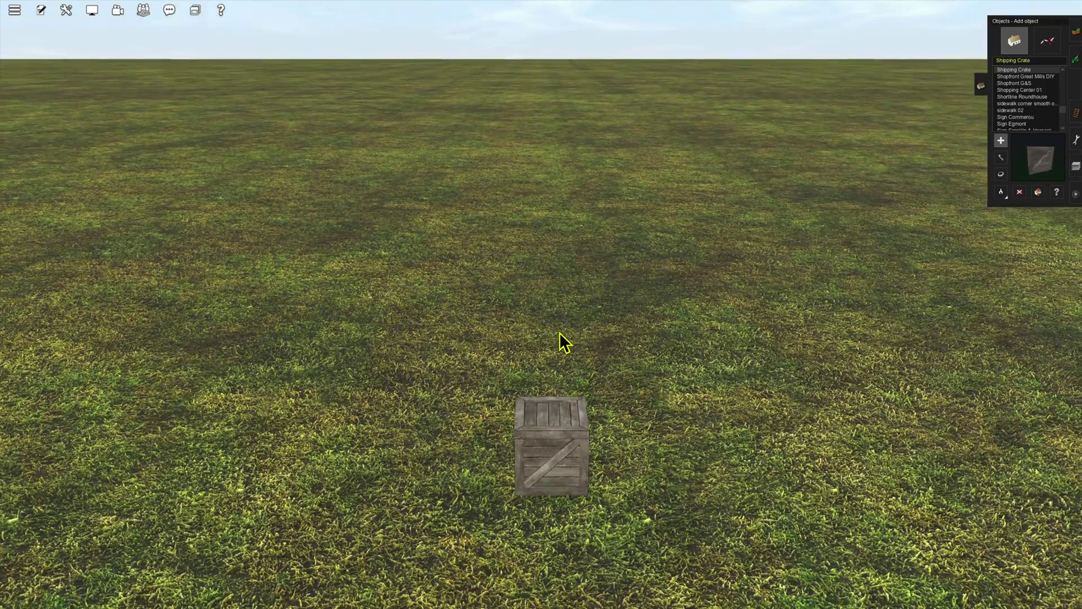
key(Down)
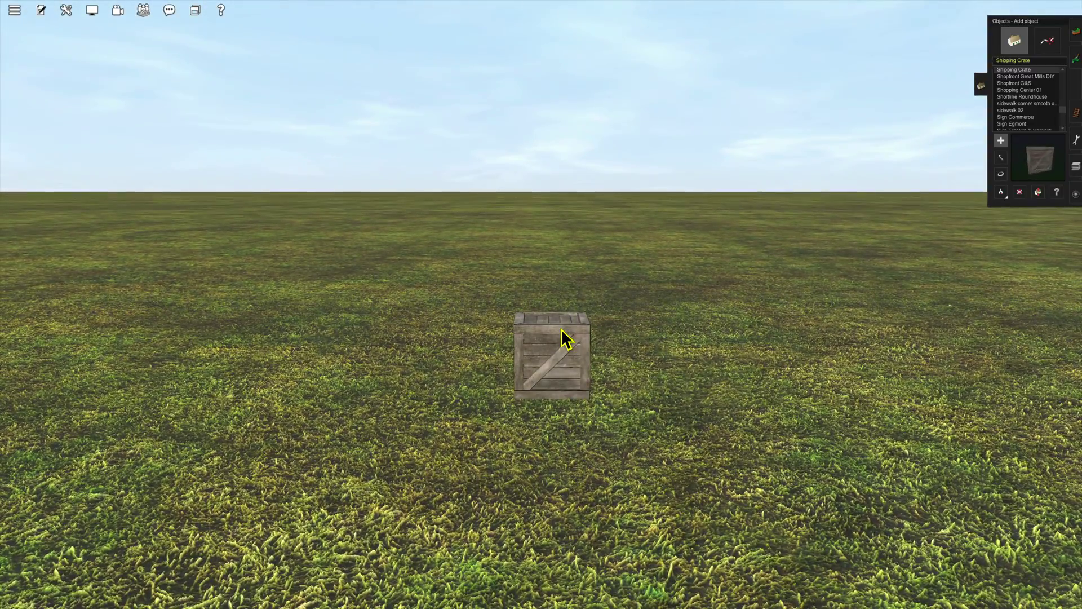
scroll(562, 333, up, 2)
scroll(564, 339, up, 2)
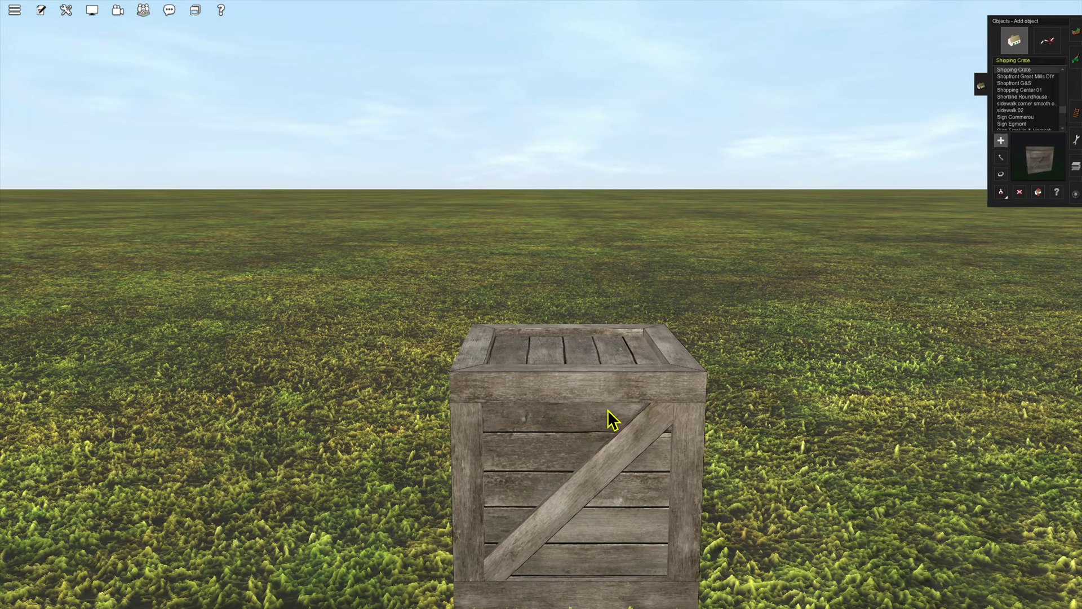
key(Down)
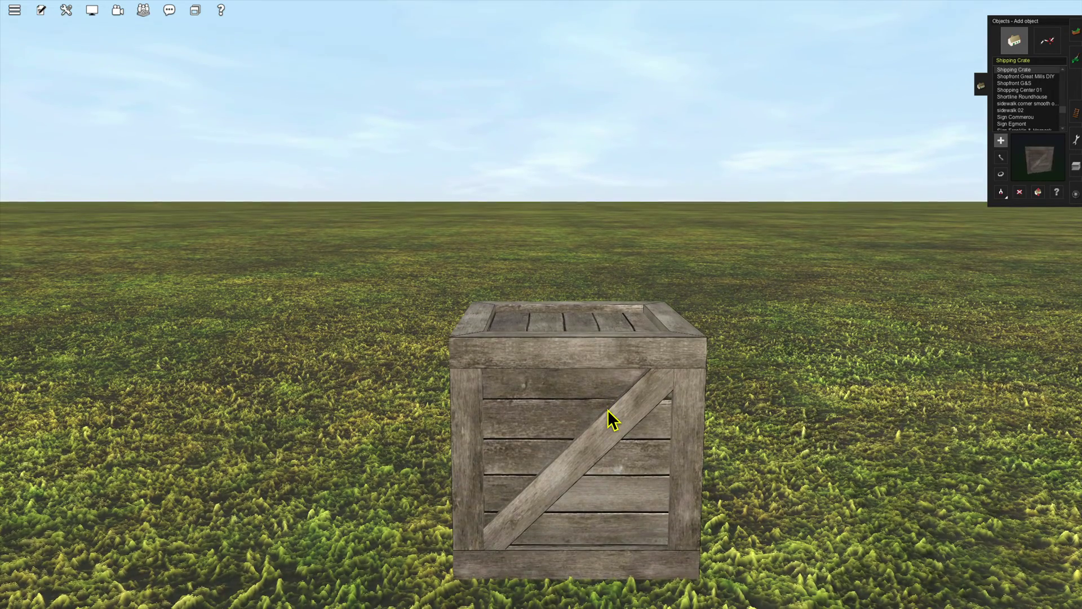
key(r)
drag(610, 412, 575, 424)
drag(677, 419, 679, 418)
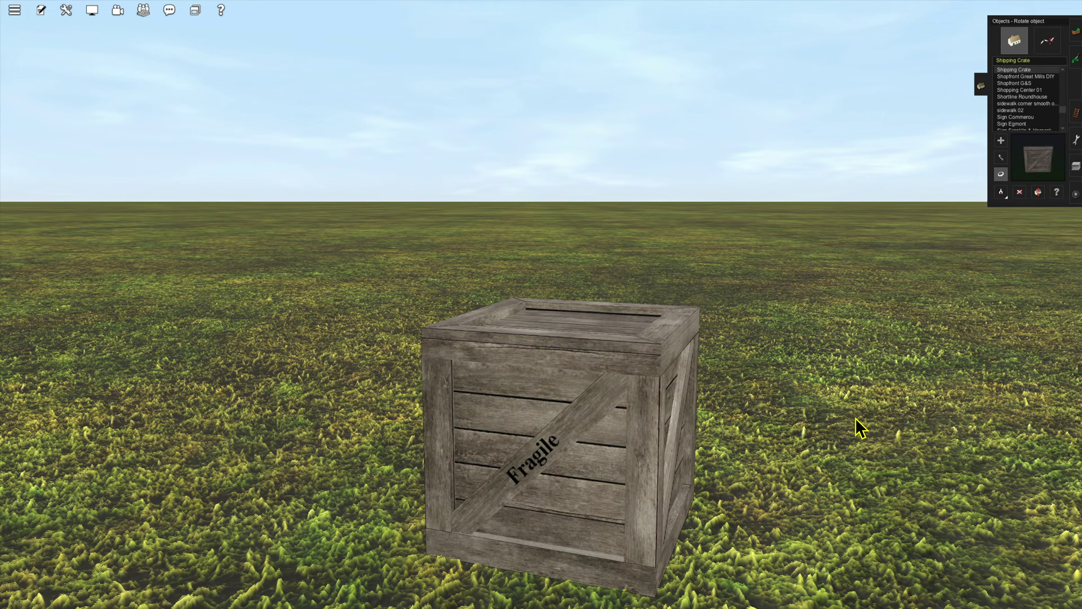